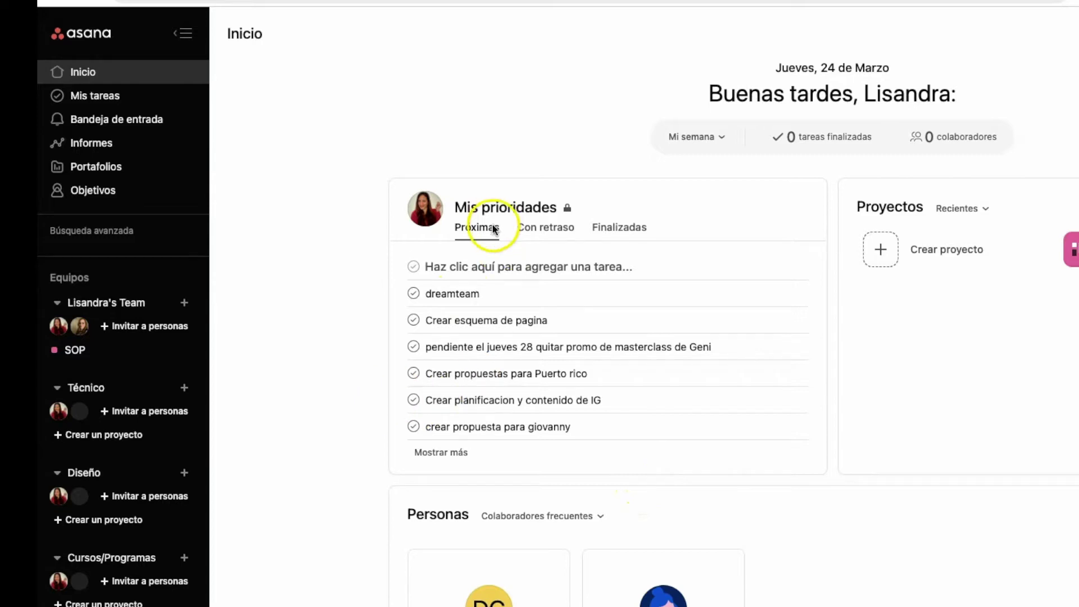
Open Mis tareas and preview its list and calendar views, finishing in the list view.
left_click(100, 100)
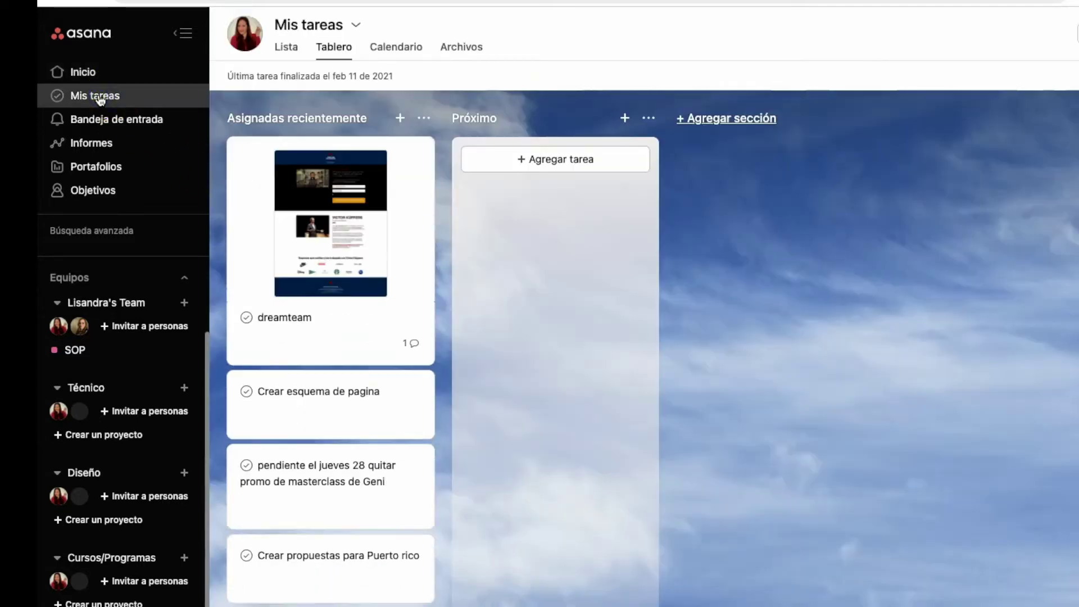
left_click(289, 48)
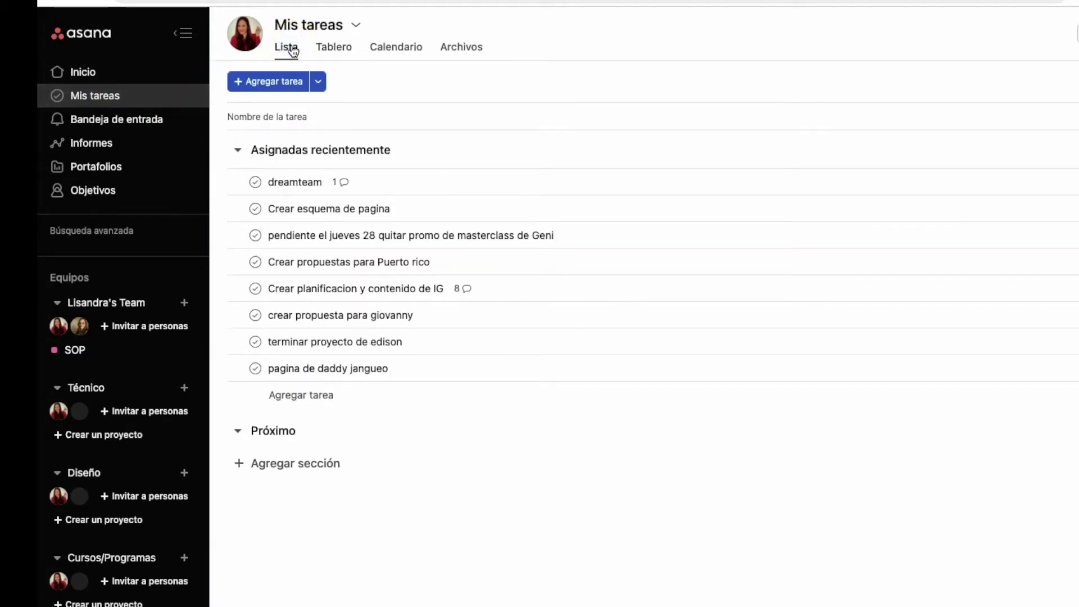
left_click(394, 49)
left_click(277, 51)
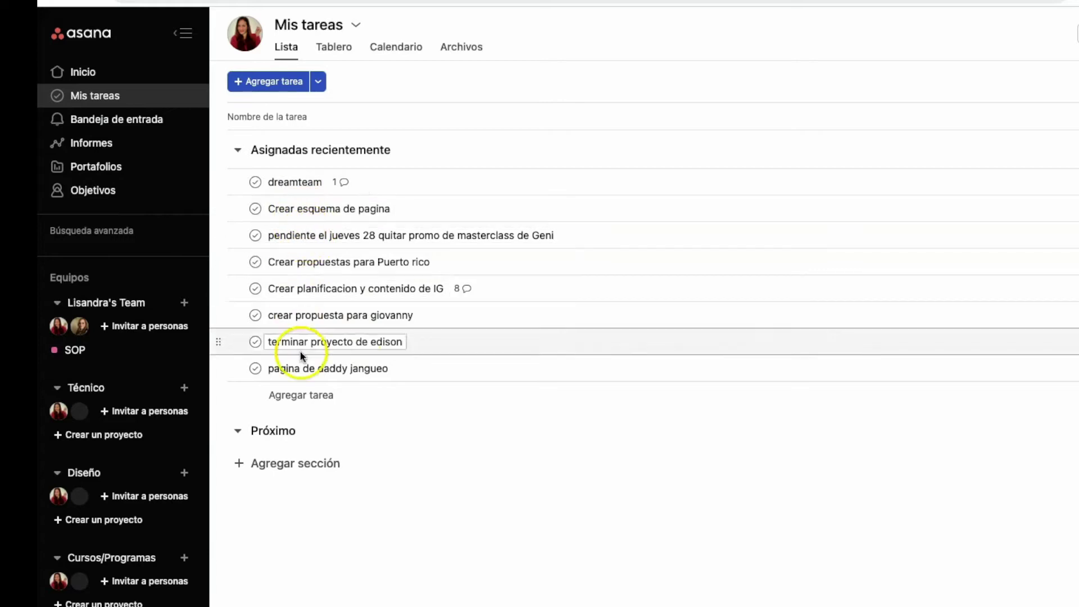
Collapse the Próximo section and add a new section named "Hoy" to the task list.
left_click(242, 432)
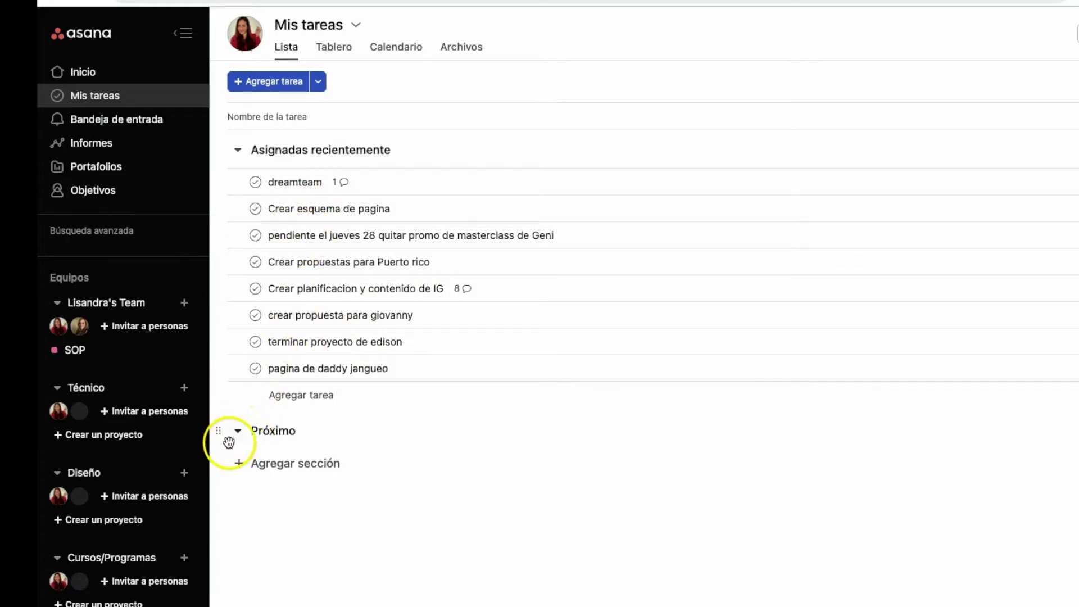
left_click(238, 464)
left_click(281, 469)
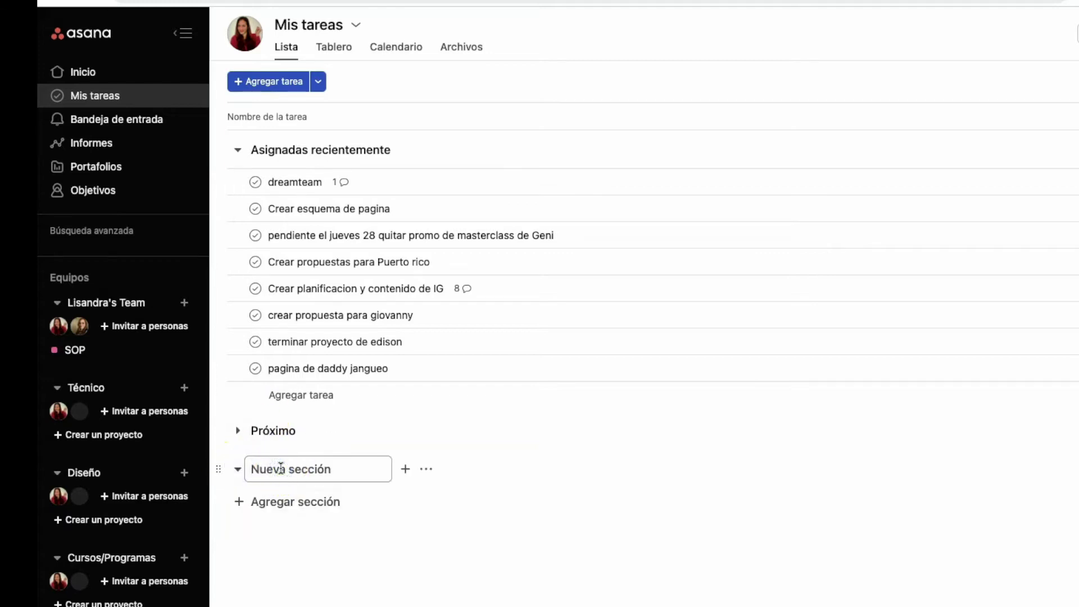
type("Hoy")
key("Return")
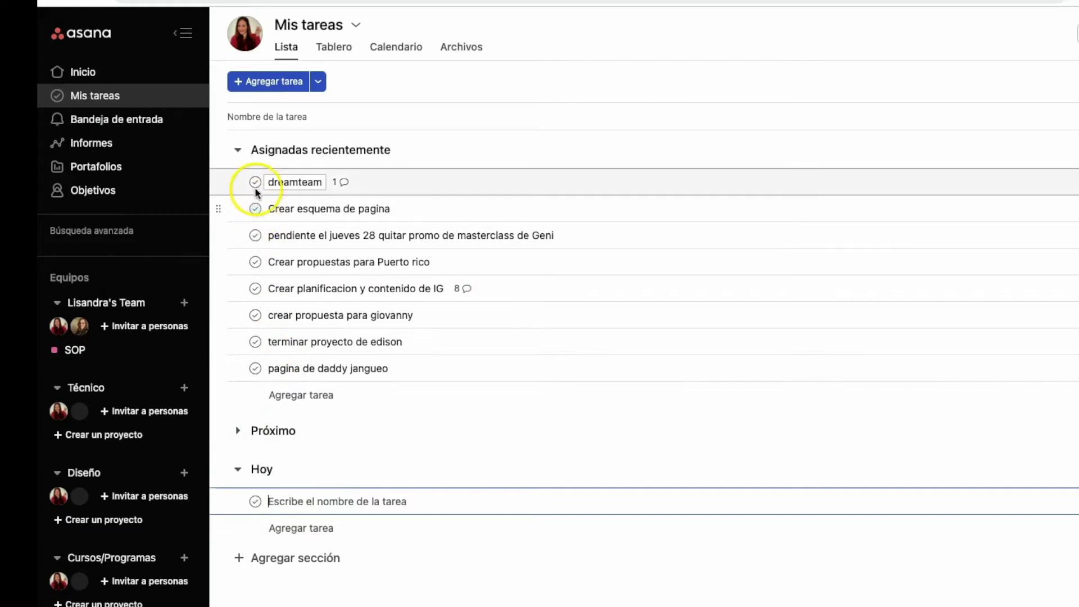
Move the dreamteam, "Crear esquema de pagina" and masterclass promo tasks from Asignadas recientemente into the Hoy section.
left_click_drag(222, 183, 259, 473)
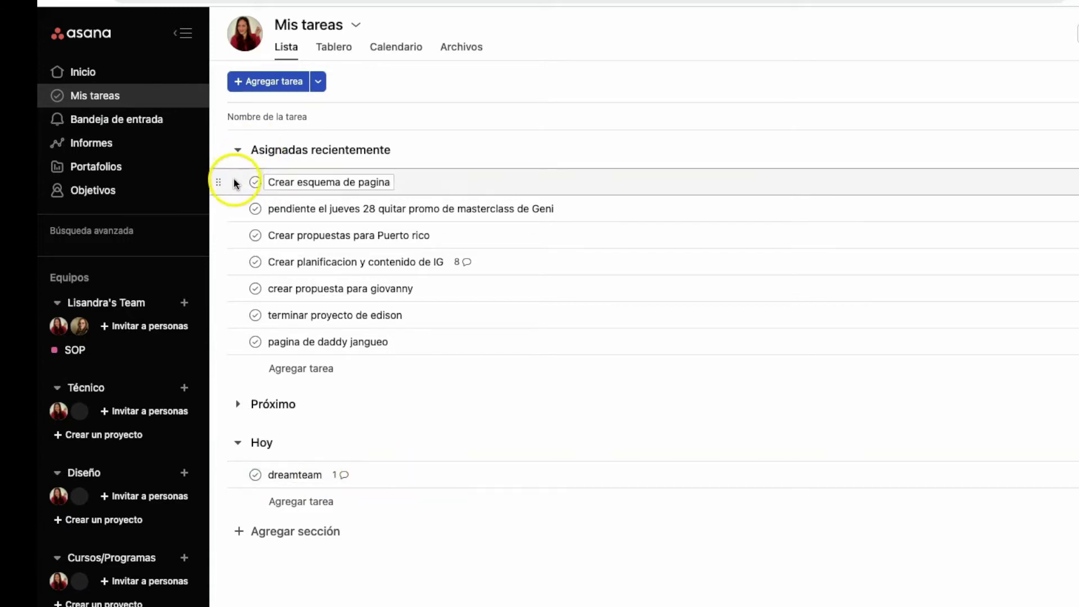
left_click_drag(227, 181, 268, 475)
left_click_drag(220, 182, 286, 460)
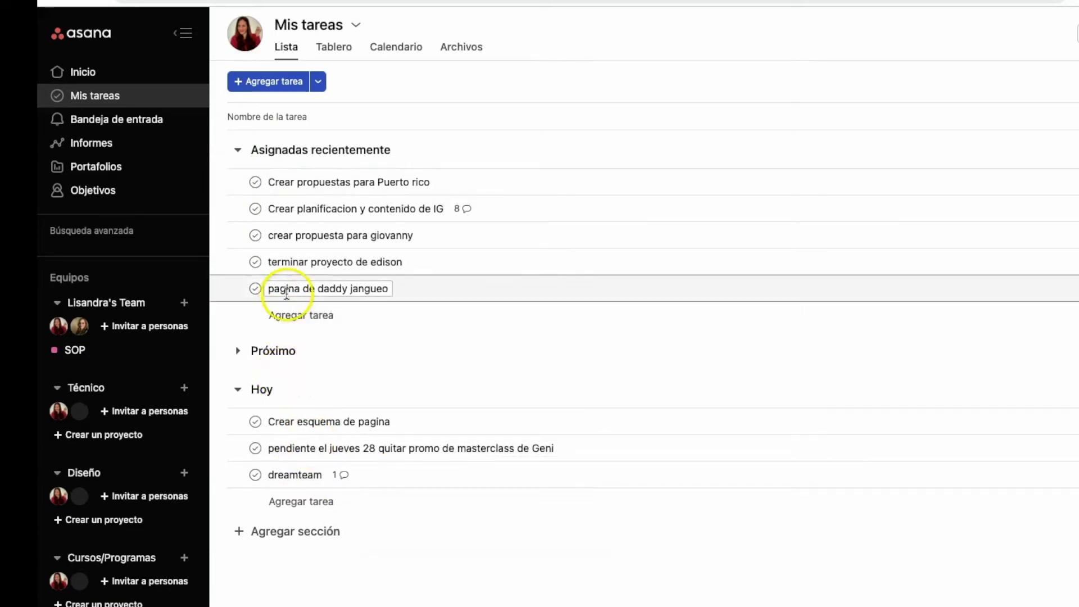
Move the last "crear propuesta" task and "pagina de daddy jangueo" from Asignadas recientemente into Próximo, and expand that section.
left_click_drag(265, 236, 258, 366)
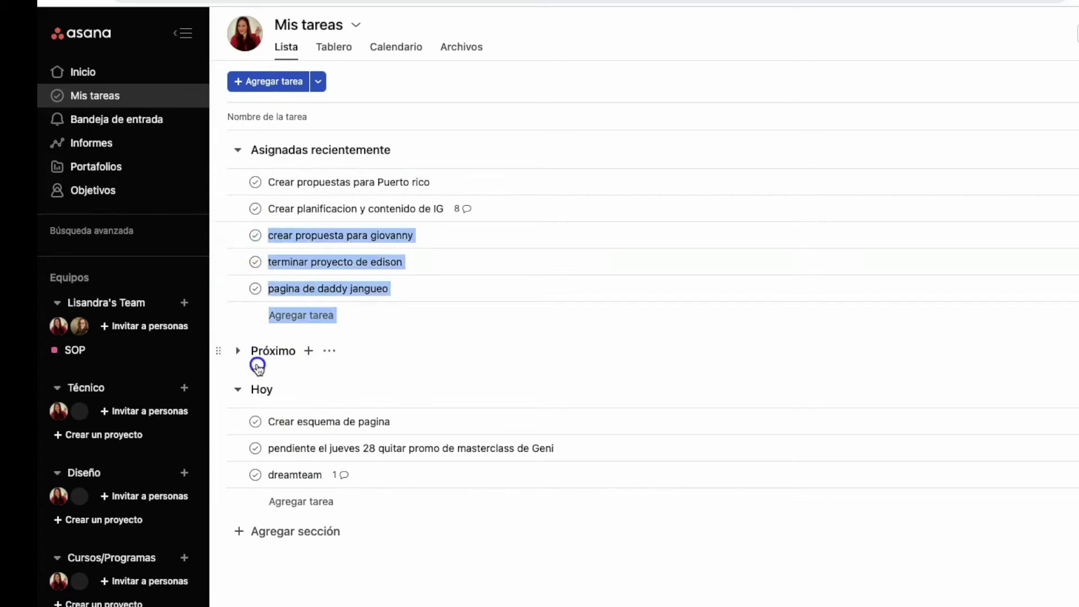
left_click_drag(219, 234, 241, 366)
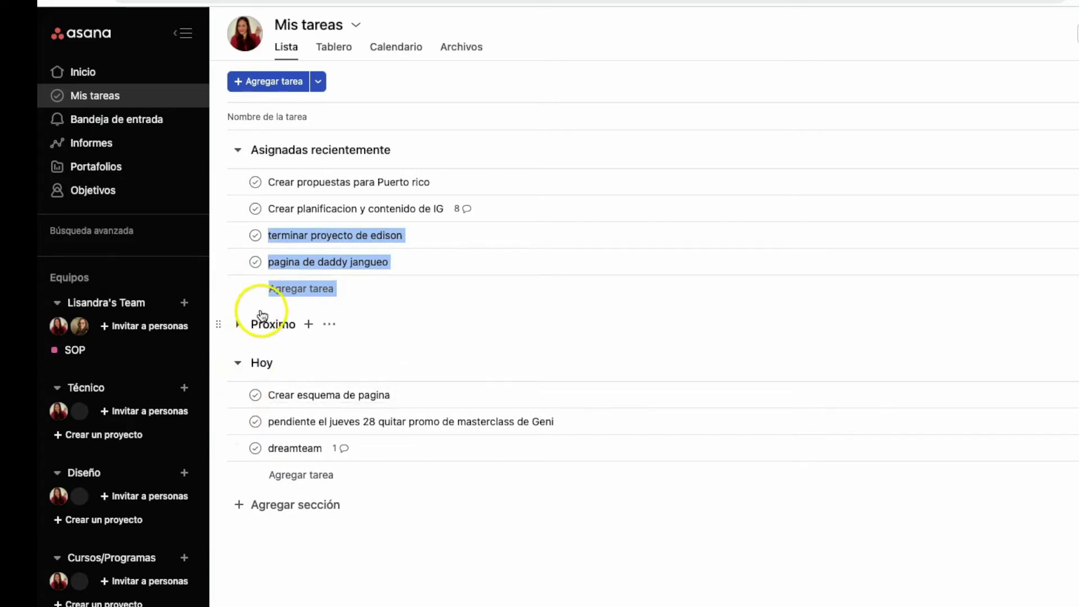
left_click(236, 325)
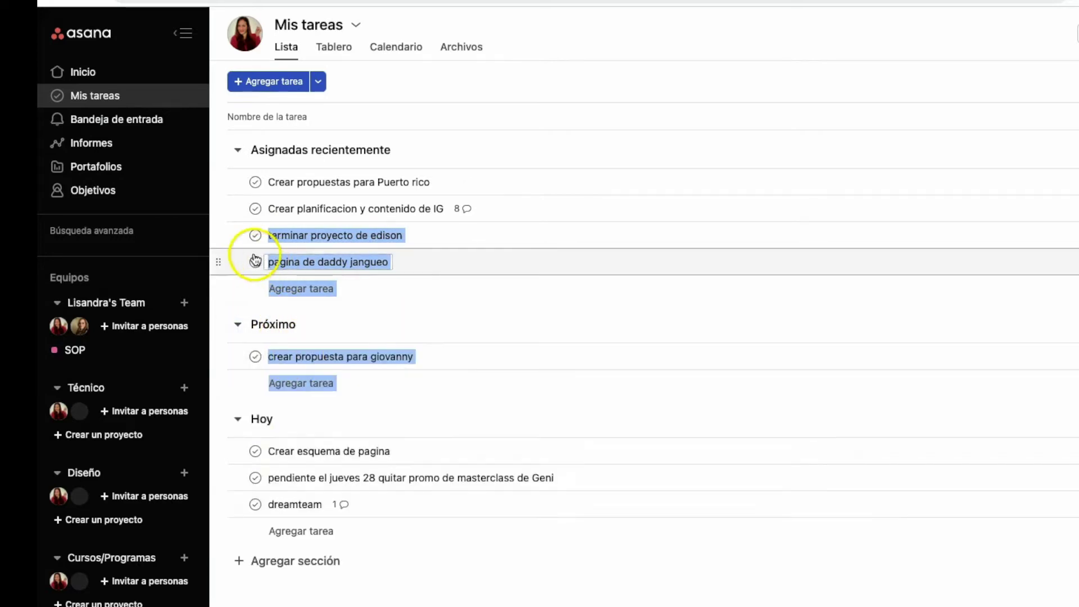
left_click(431, 567)
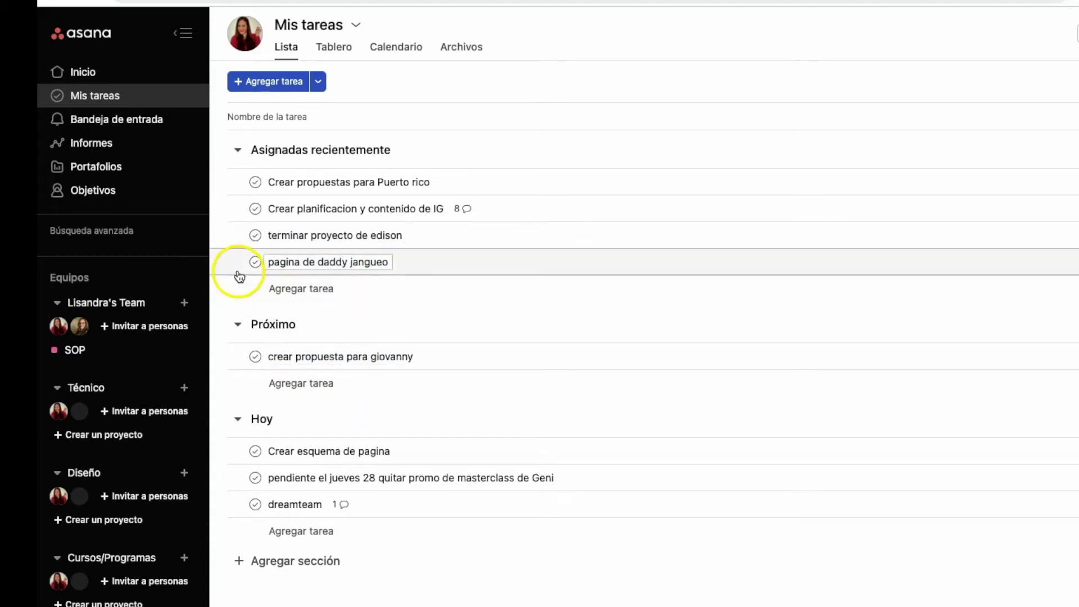
left_click_drag(220, 260, 284, 352)
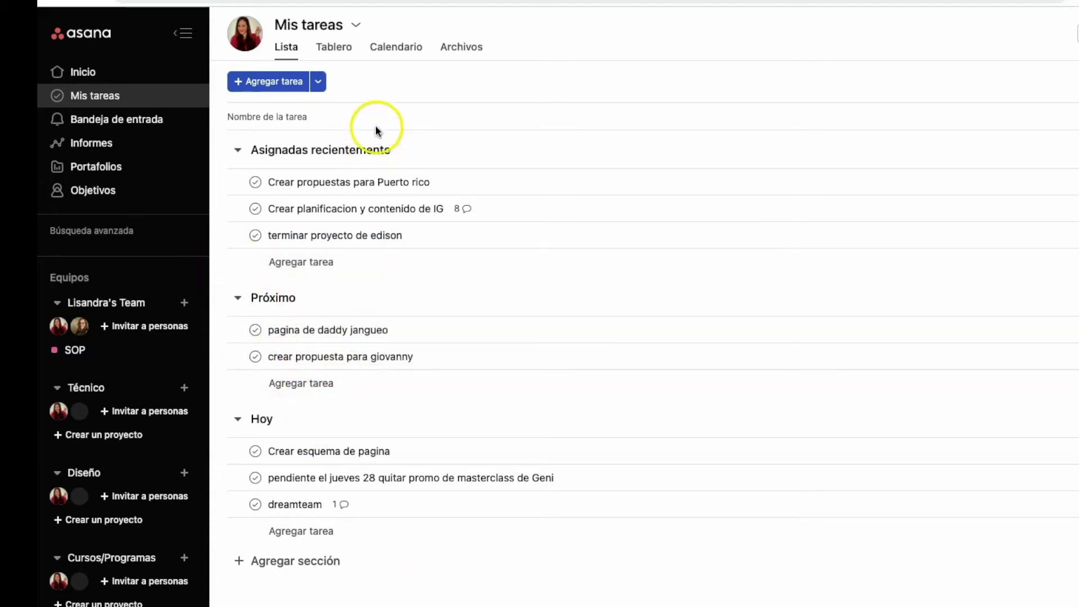
Collapse the Asignadas recientemente and Próximo sections, and expand Próximo again.
left_click(373, 150)
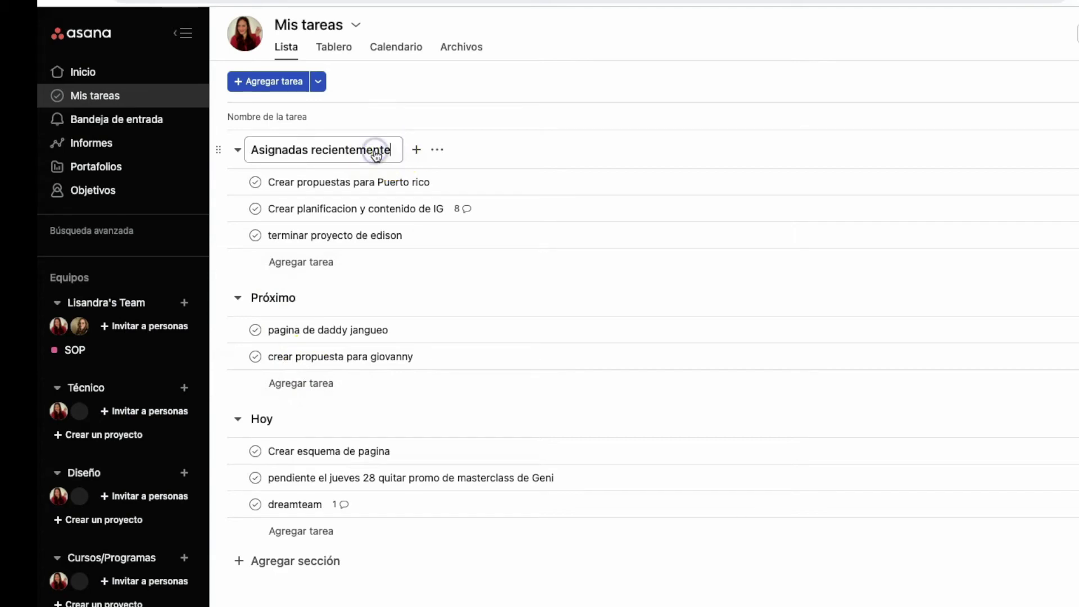
left_click(559, 604)
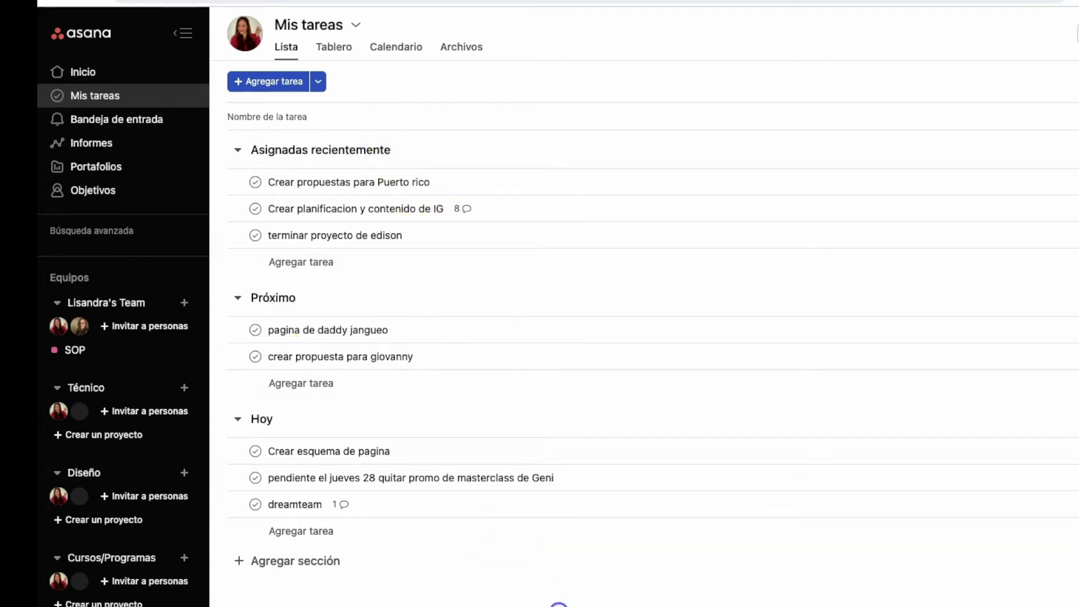
left_click(237, 151)
left_click(238, 188)
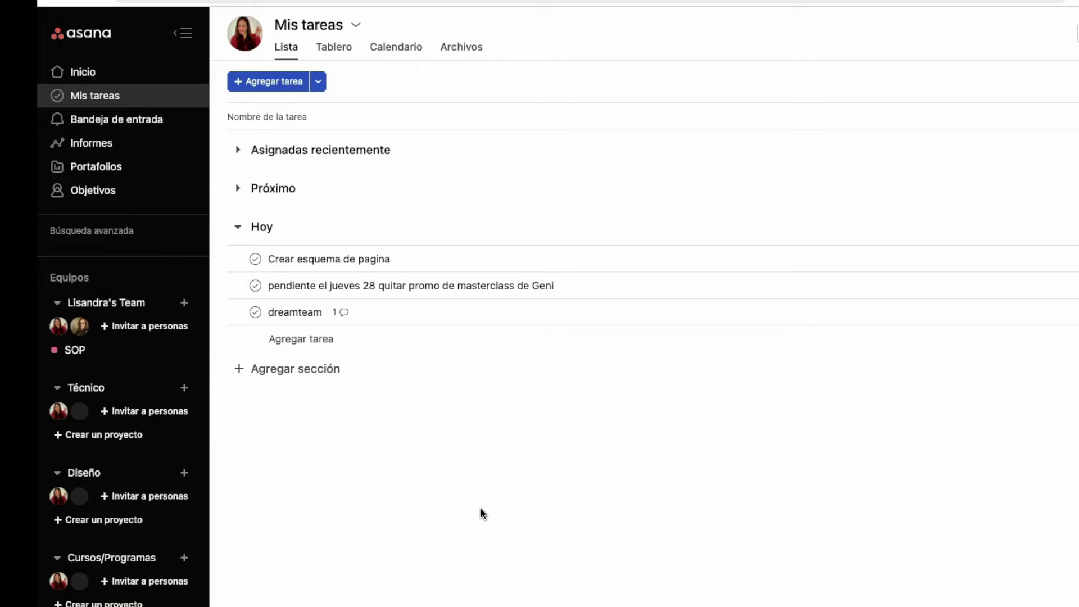
left_click(237, 189)
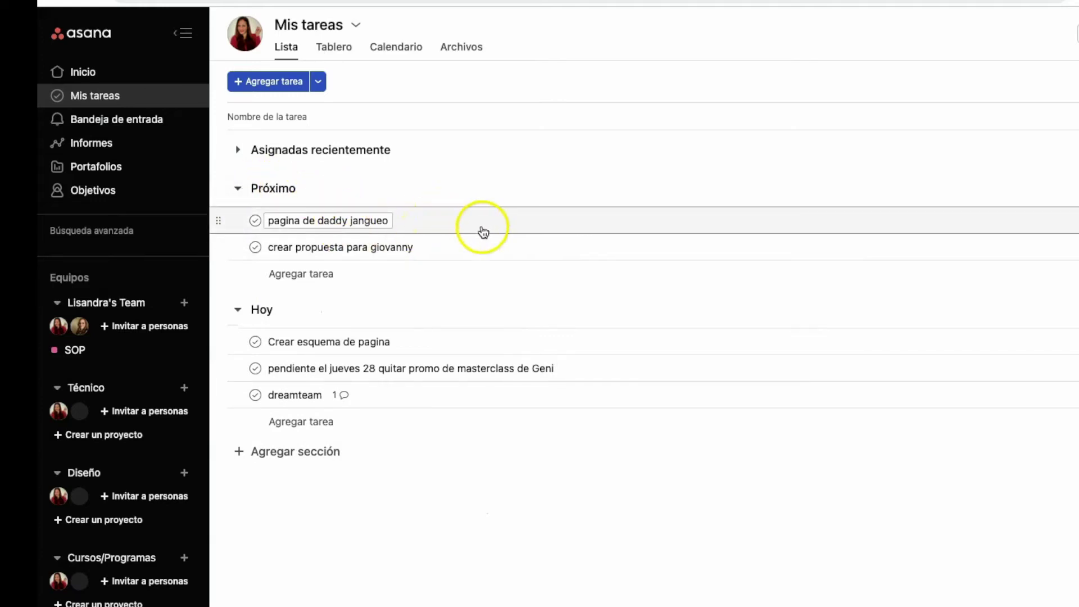
Set the due date of the task "pagina de daddy jangueo" to March 31 and view its project options.
left_click(1075, 220)
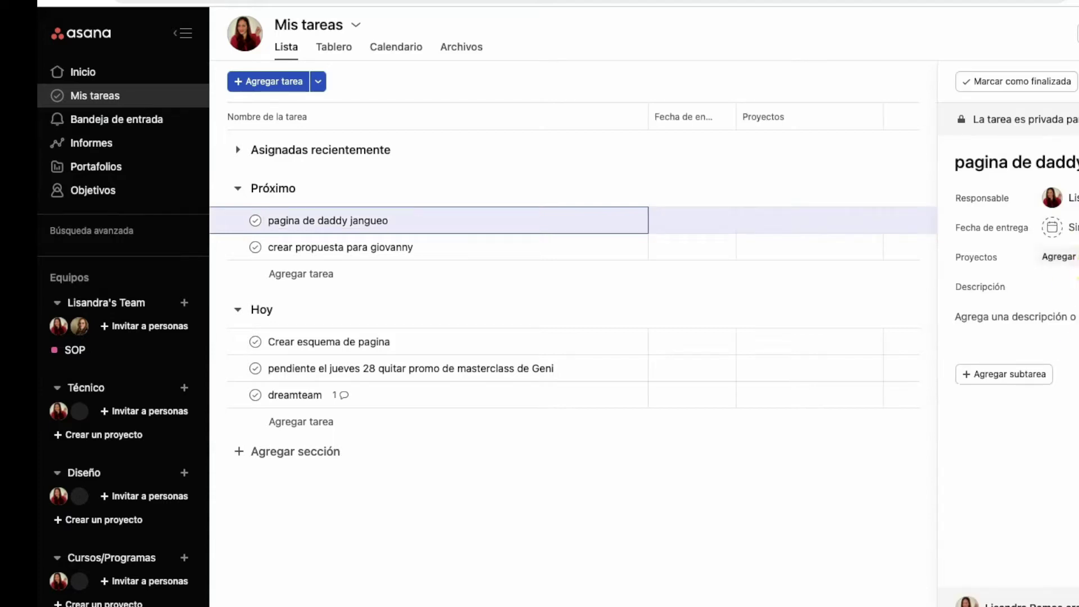
left_click(1071, 227)
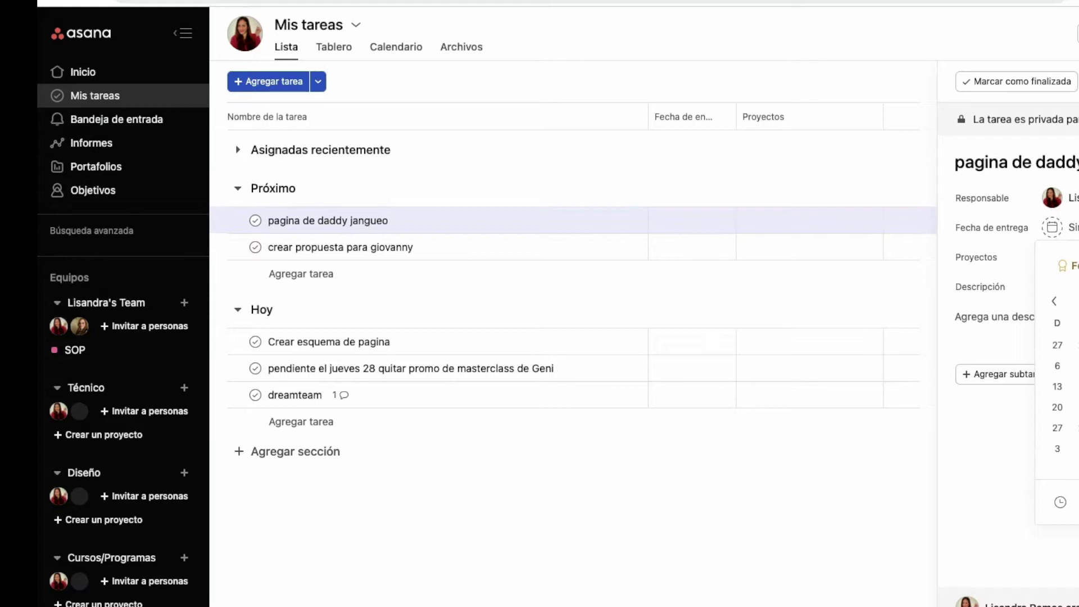
key("Escape")
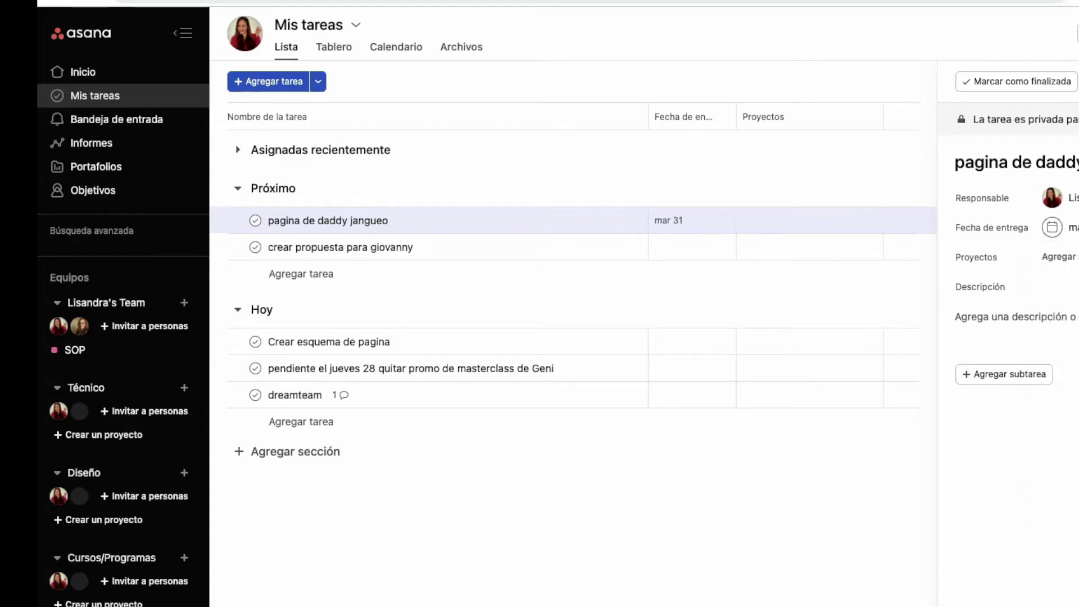
left_click(1059, 256)
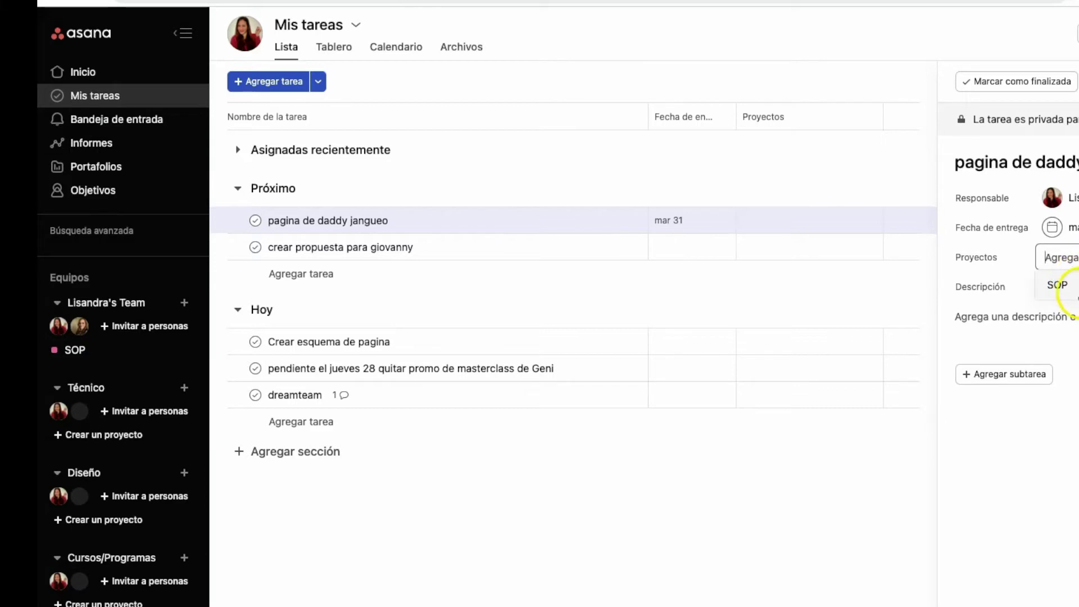
key("Escape")
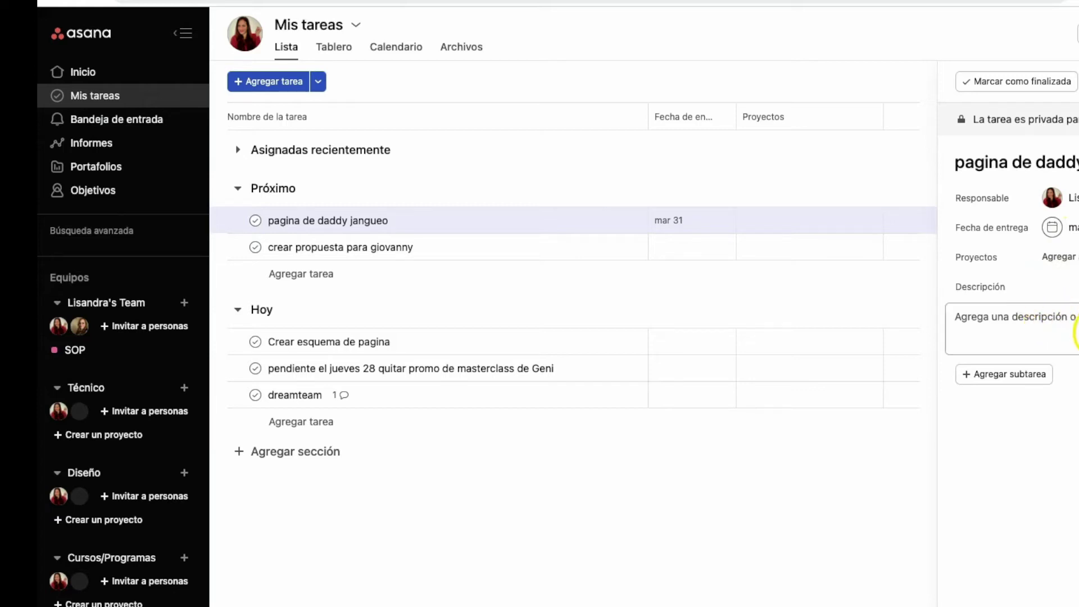
Try to record a Vimeo screen video of the Asana Dashboard window for the task description, allowing microphone and camera access.
left_click(1068, 337)
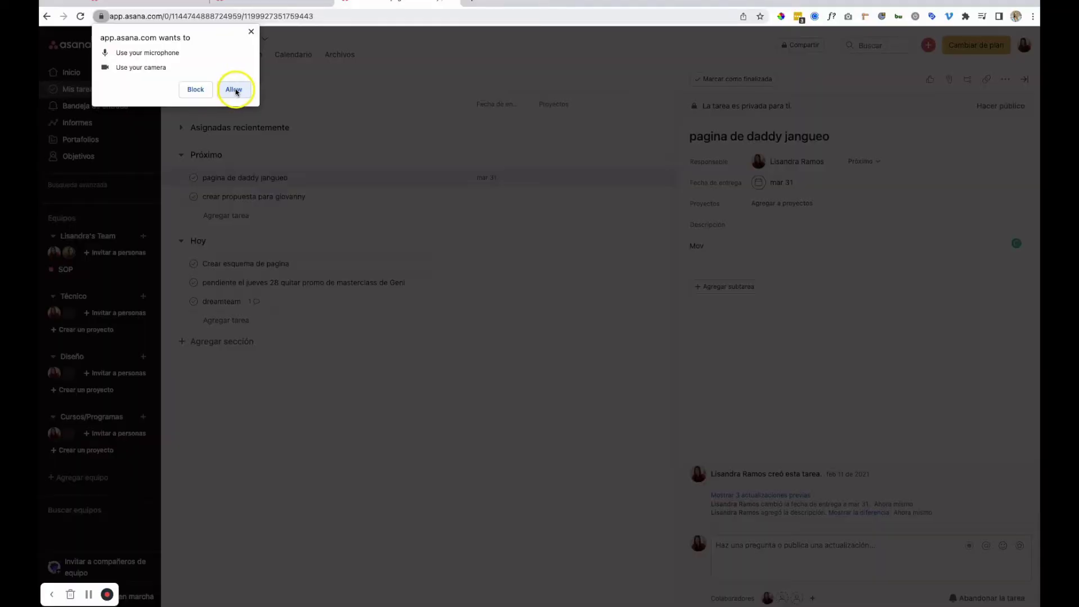
left_click(234, 90)
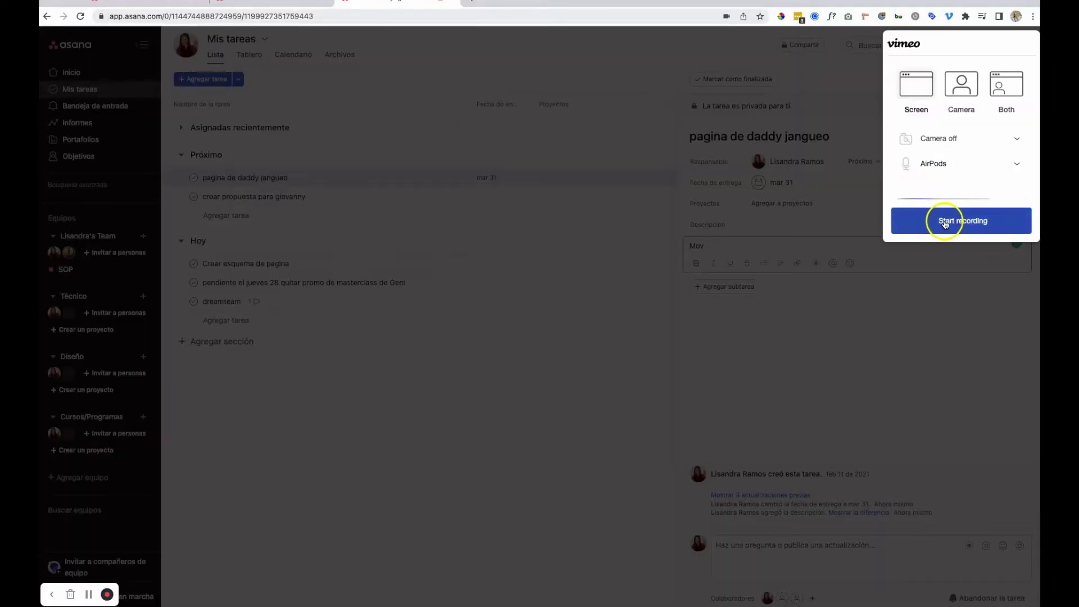
left_click(949, 222)
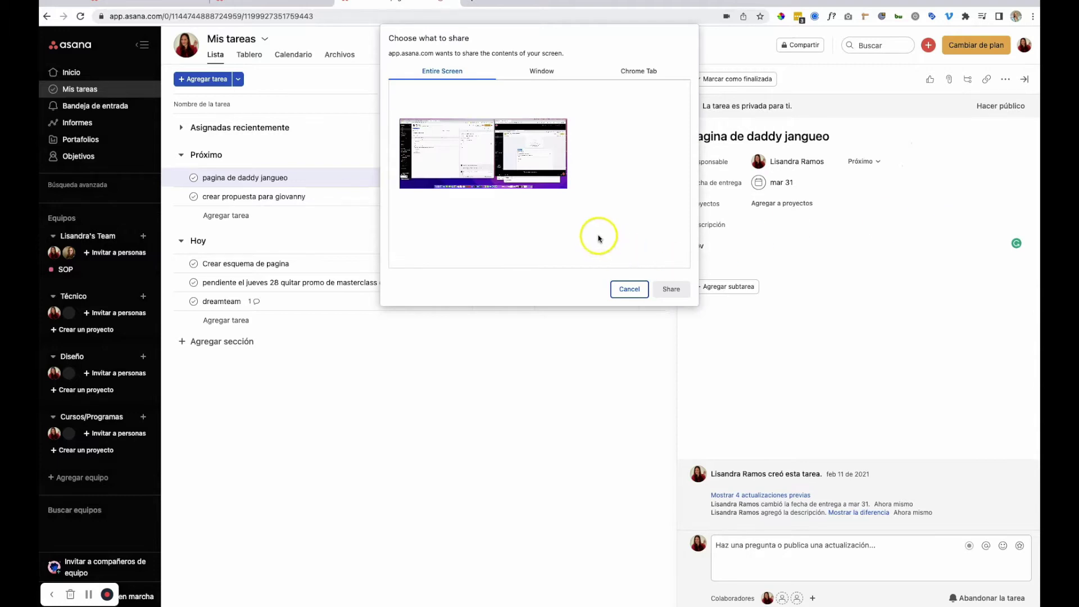
left_click(546, 72)
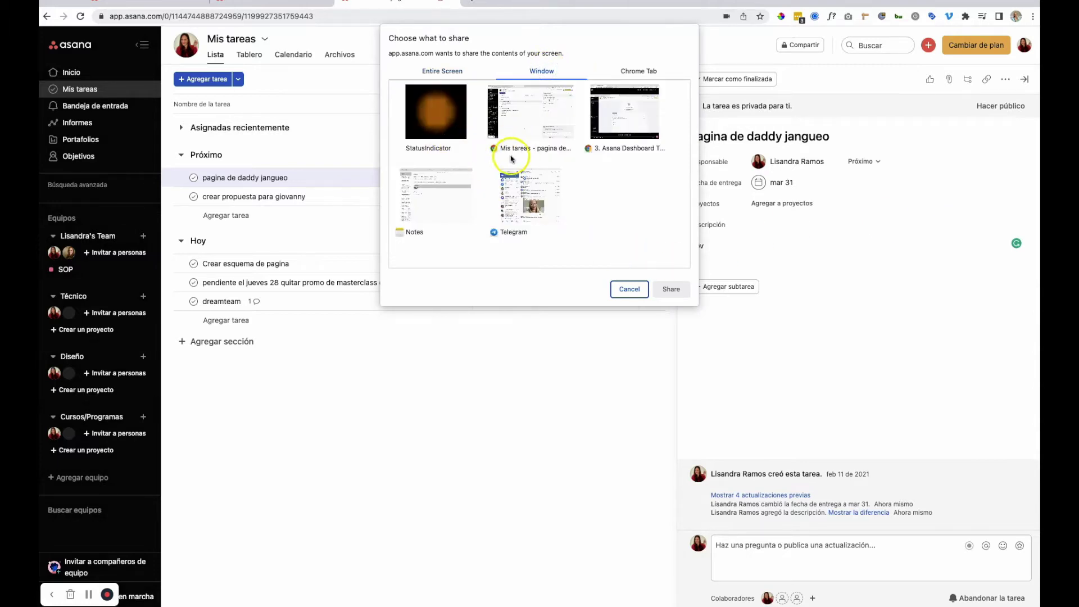
left_click(621, 122)
left_click(672, 289)
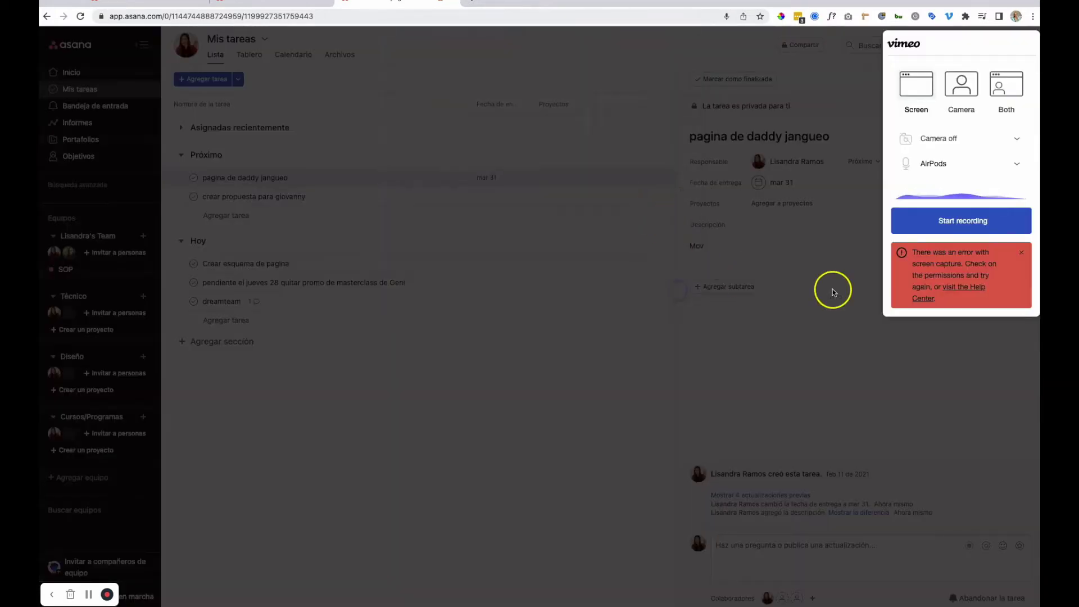
left_click(1025, 254)
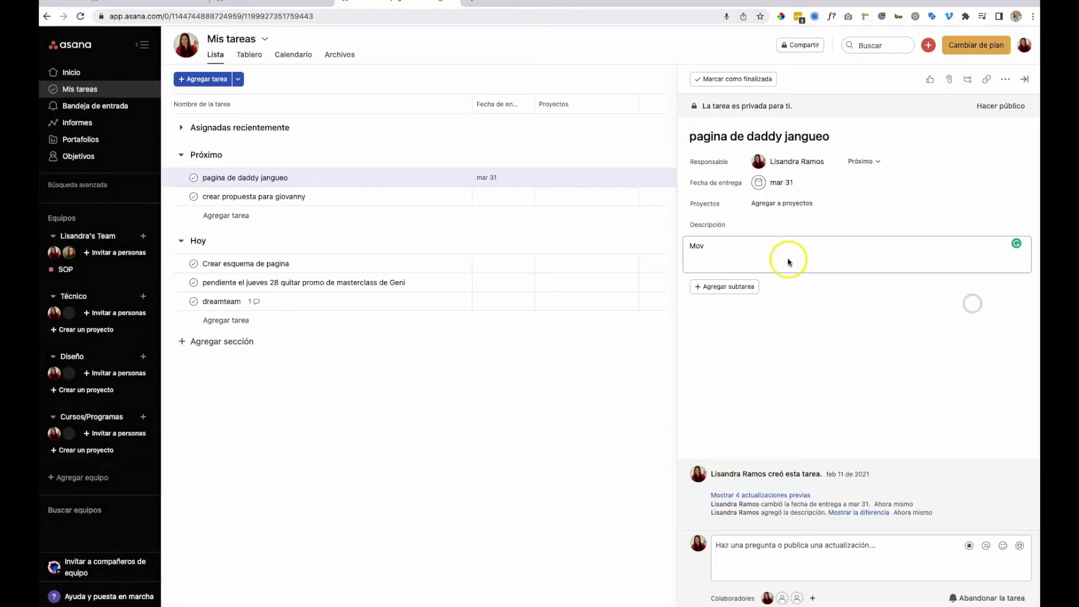
Replace the description text of the task "pagina de daddy jangueo" with "Tarea".
left_click(813, 265)
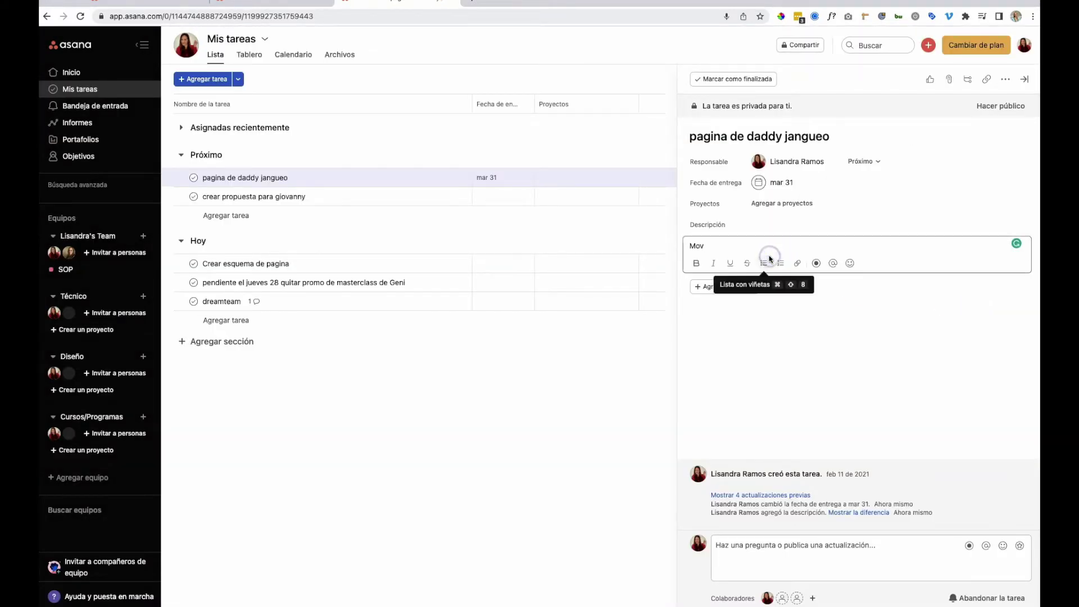
left_click(816, 264)
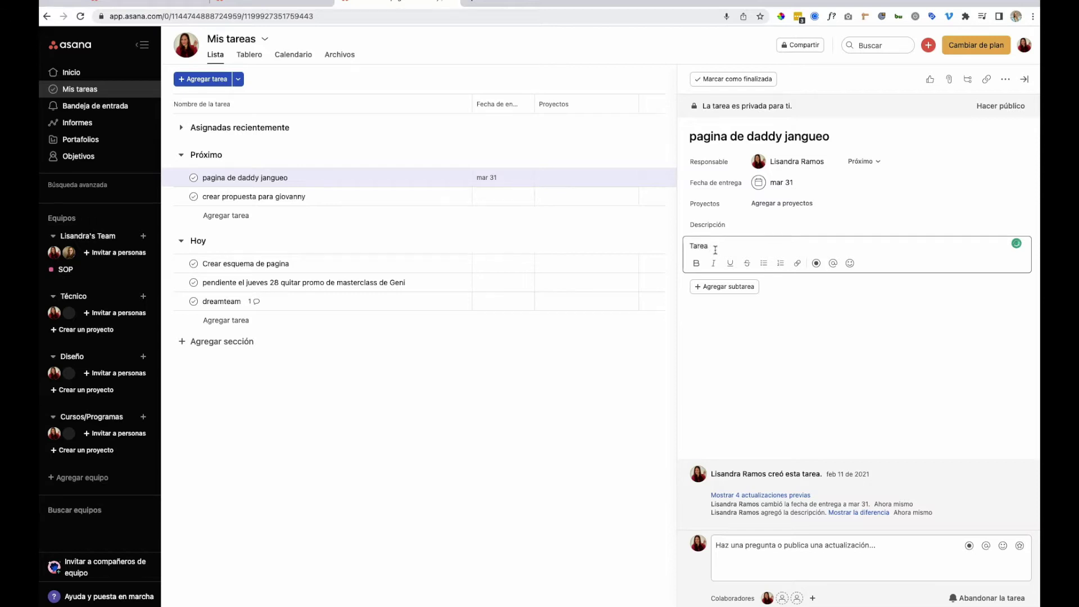
Collapse Próximo in the Mis tareas list, and review the tasks in board view, including dreamteam's details, and in calendar view.
left_click(77, 91)
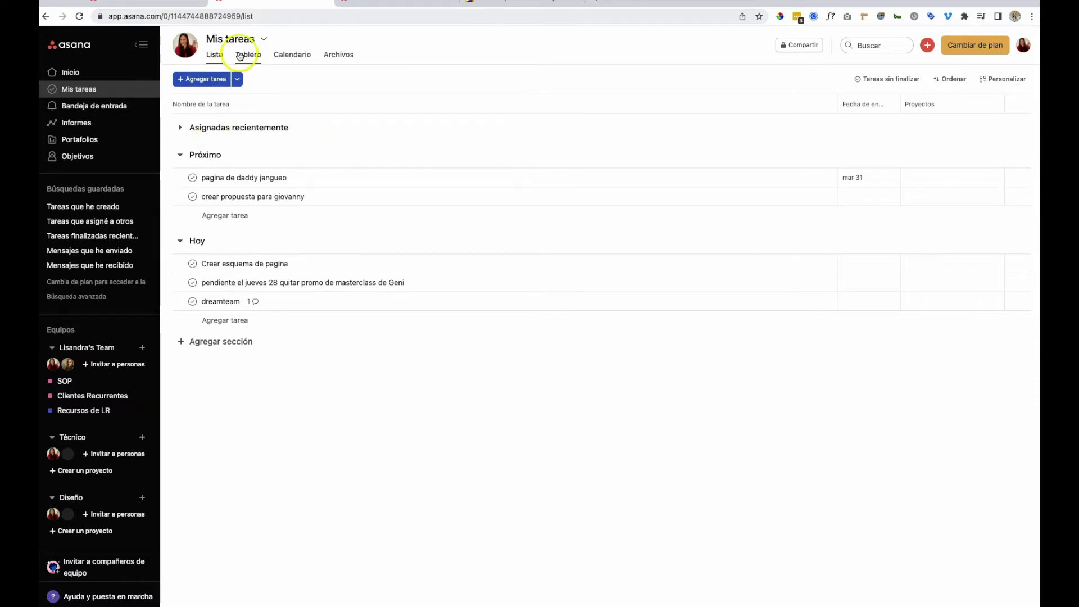
left_click(180, 155)
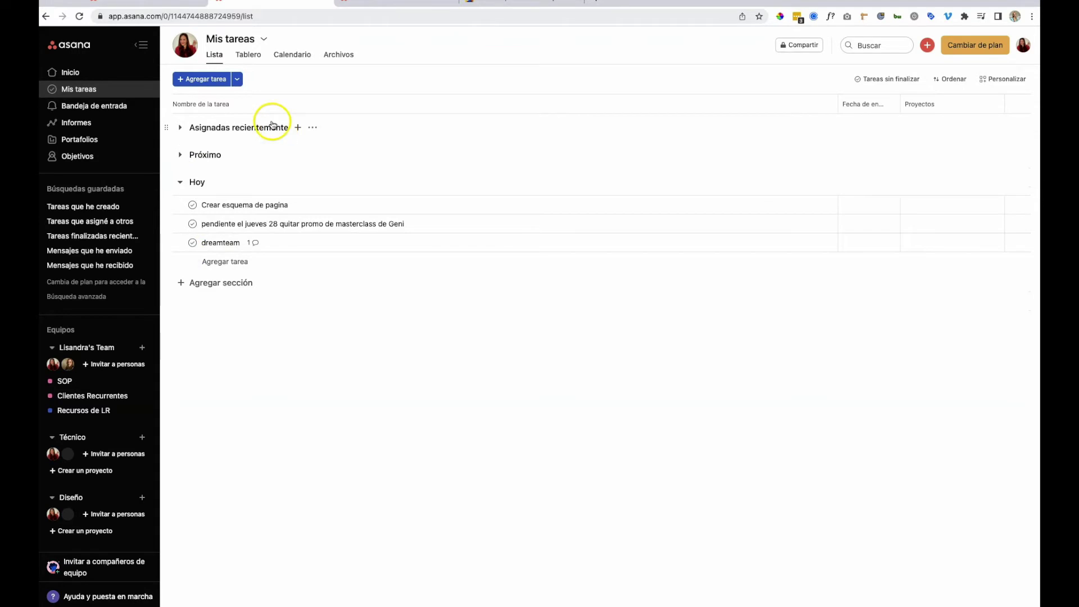
left_click(242, 60)
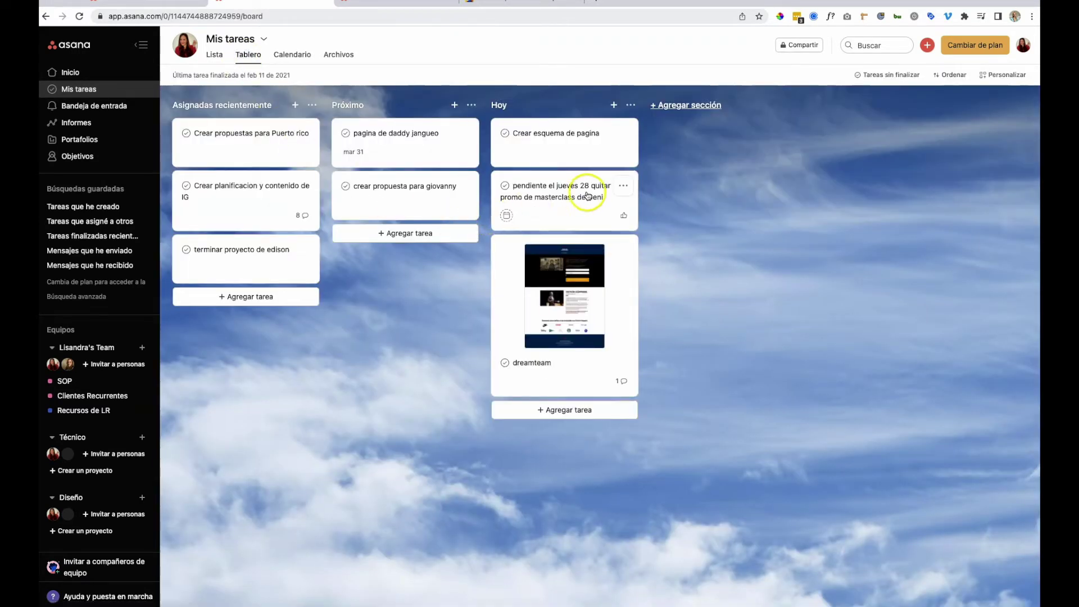
left_click(554, 294)
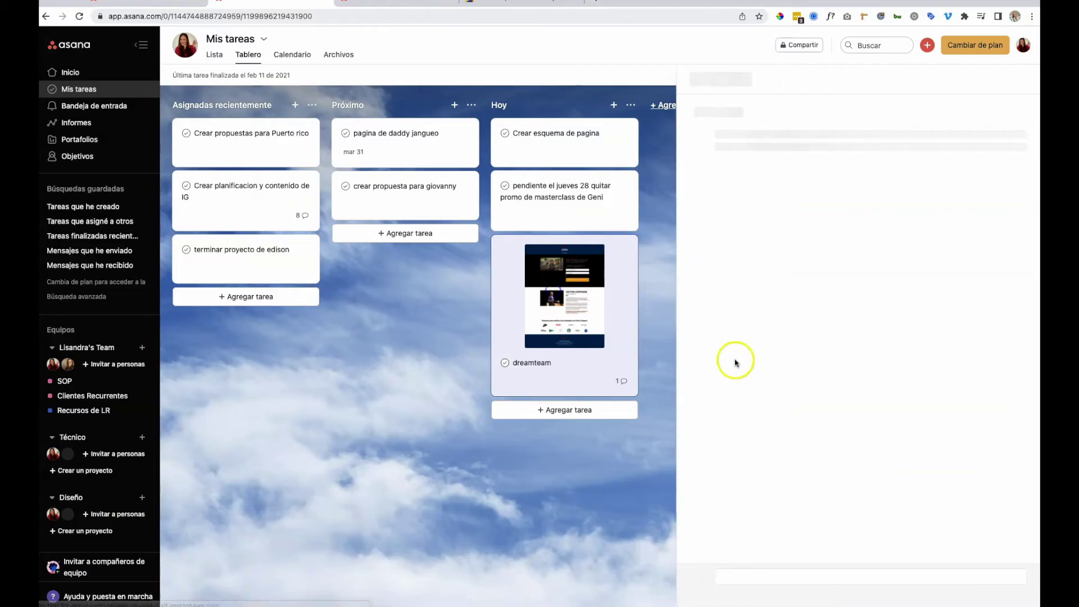
left_click(448, 332)
left_click(307, 56)
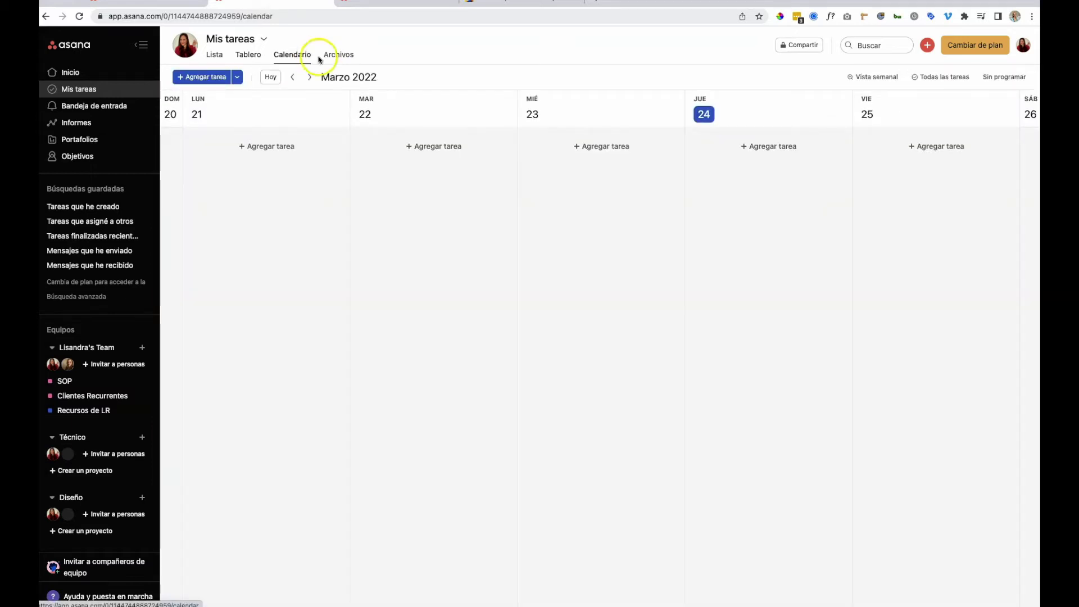
Review Mis tareas in board view, in the calendar's monthly view and in Archivos, and return to the list view.
left_click(251, 61)
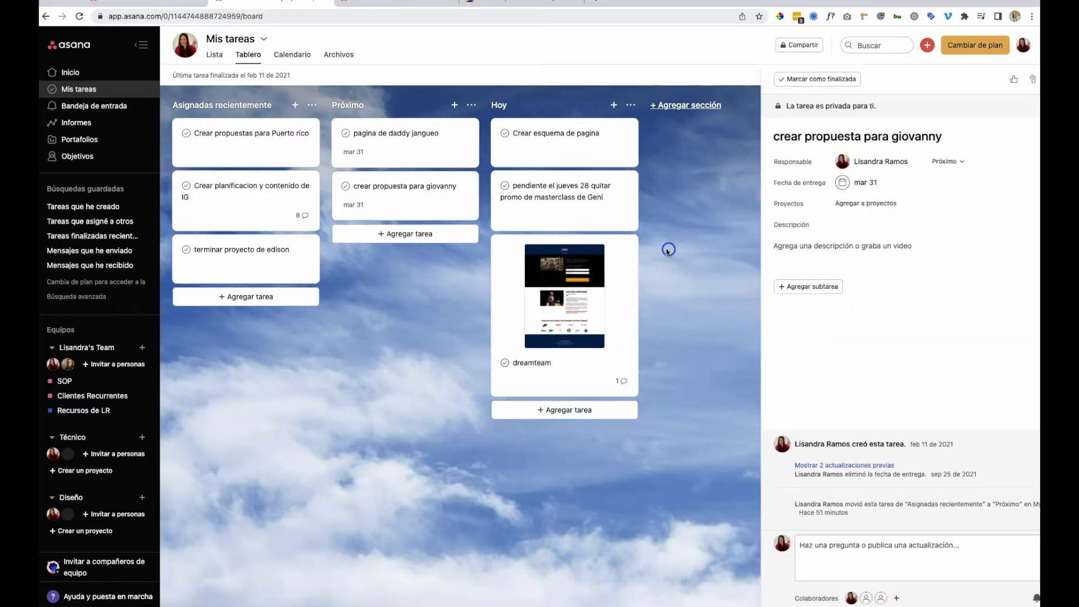
left_click(668, 251)
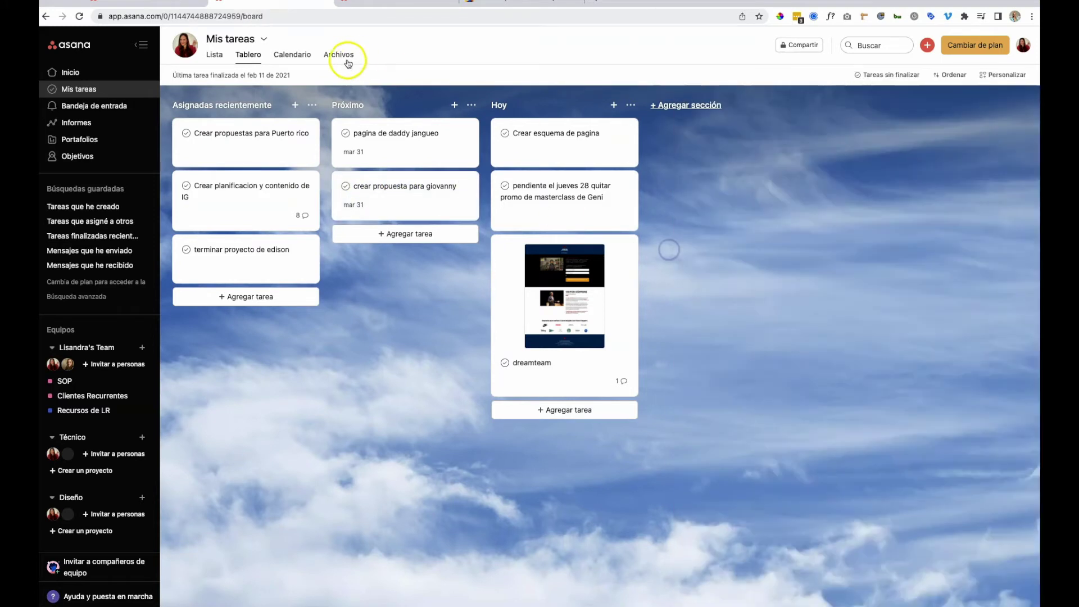
left_click(298, 54)
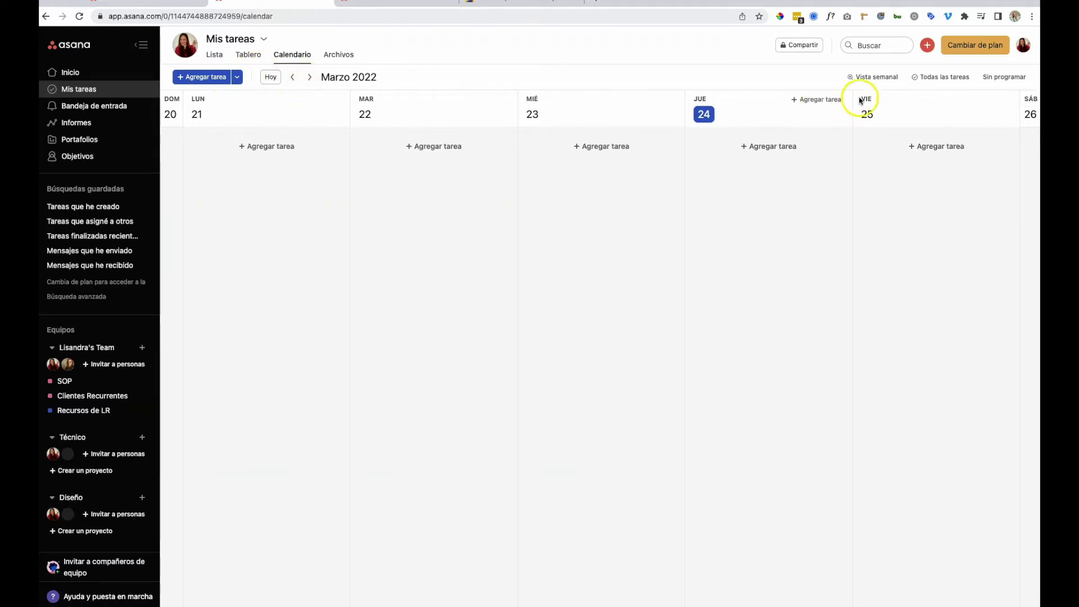
left_click(894, 76)
left_click(882, 119)
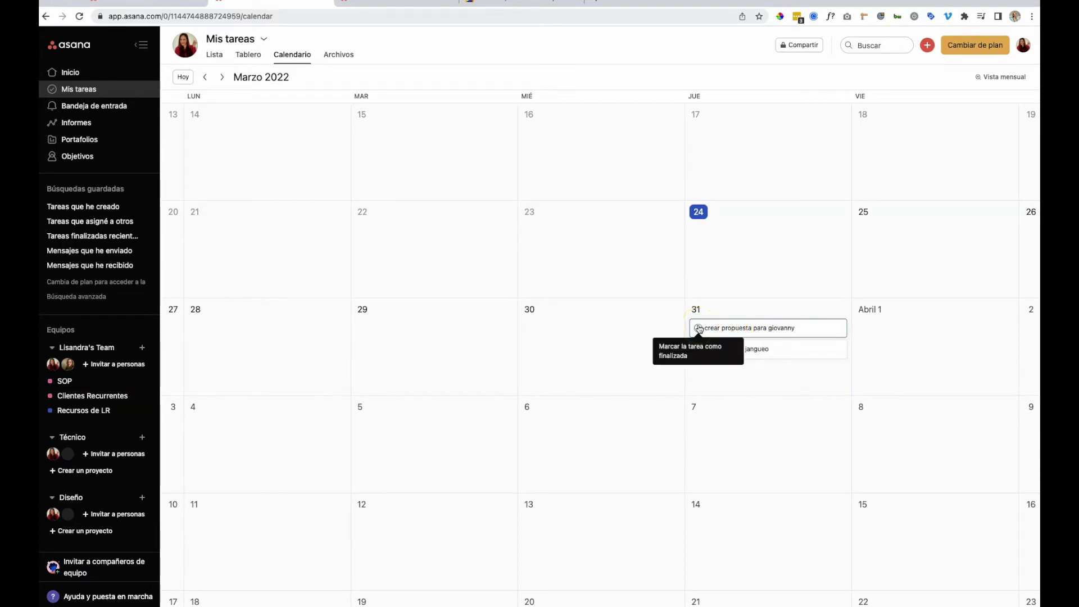
mouse_move(699, 335)
left_mouse_down()
mouse_move(706, 350)
mouse_move(724, 322)
mouse_move(701, 348)
mouse_move(703, 335)
left_mouse_up()
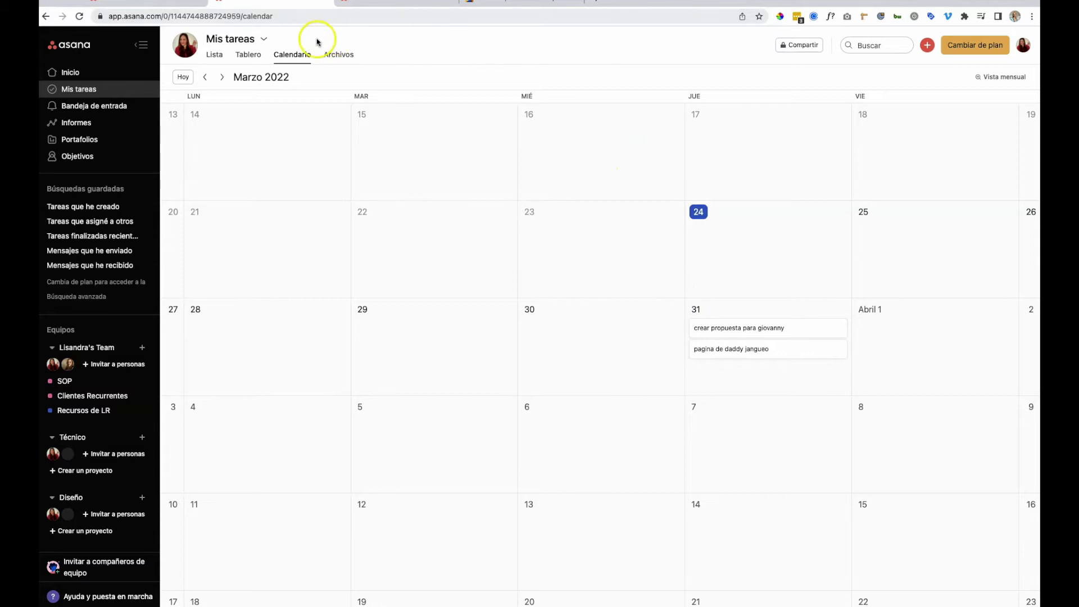
left_click(339, 54)
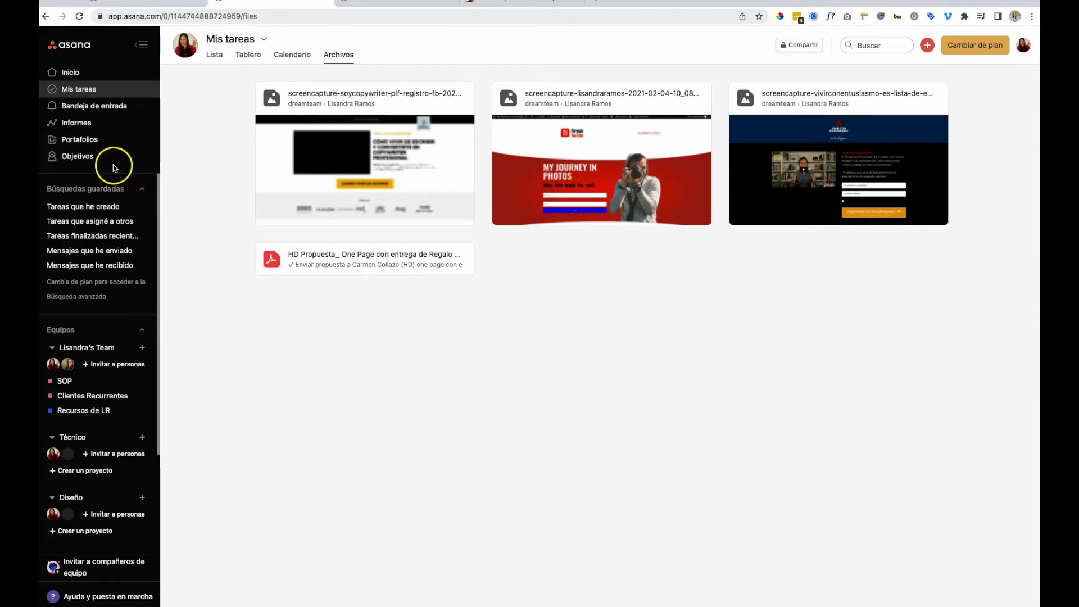
left_click(214, 55)
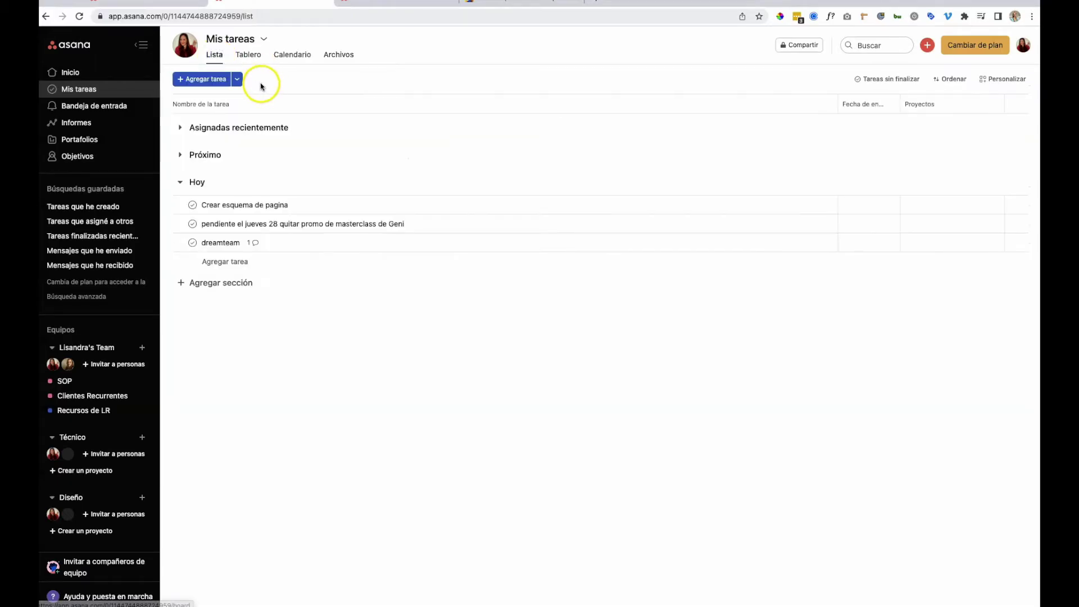
View the Bandeja de entrada, Informes, Portafolios and Objetivos pages.
left_click(94, 105)
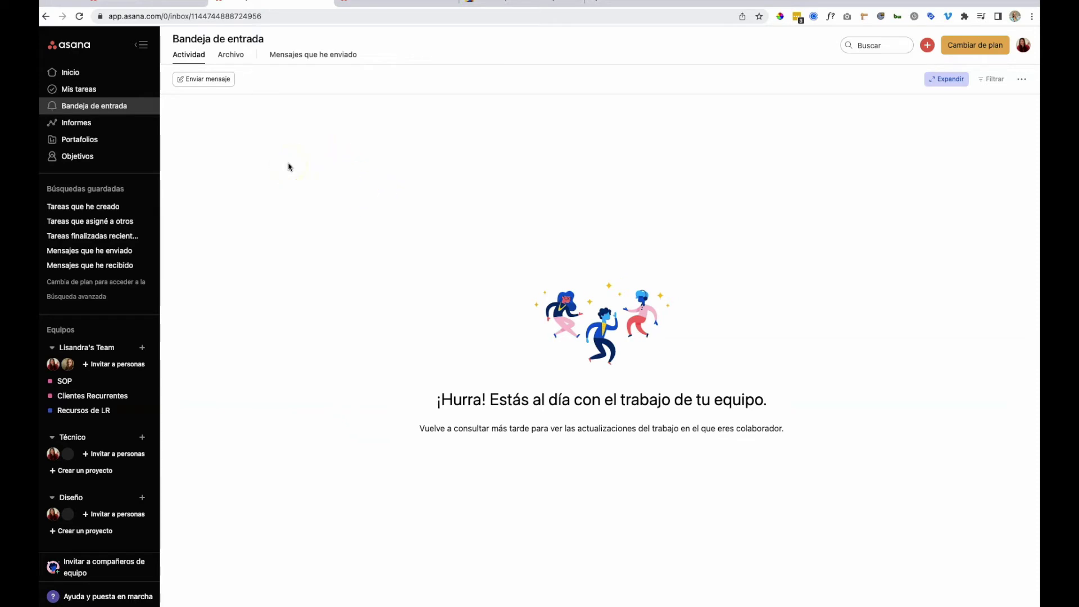
left_click(80, 128)
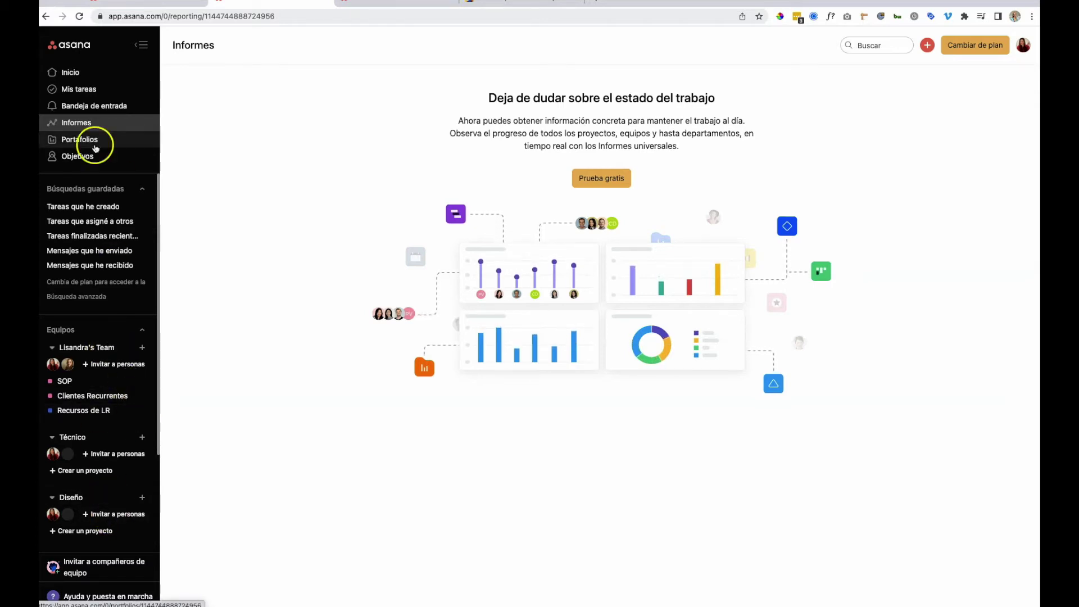
left_click(112, 141)
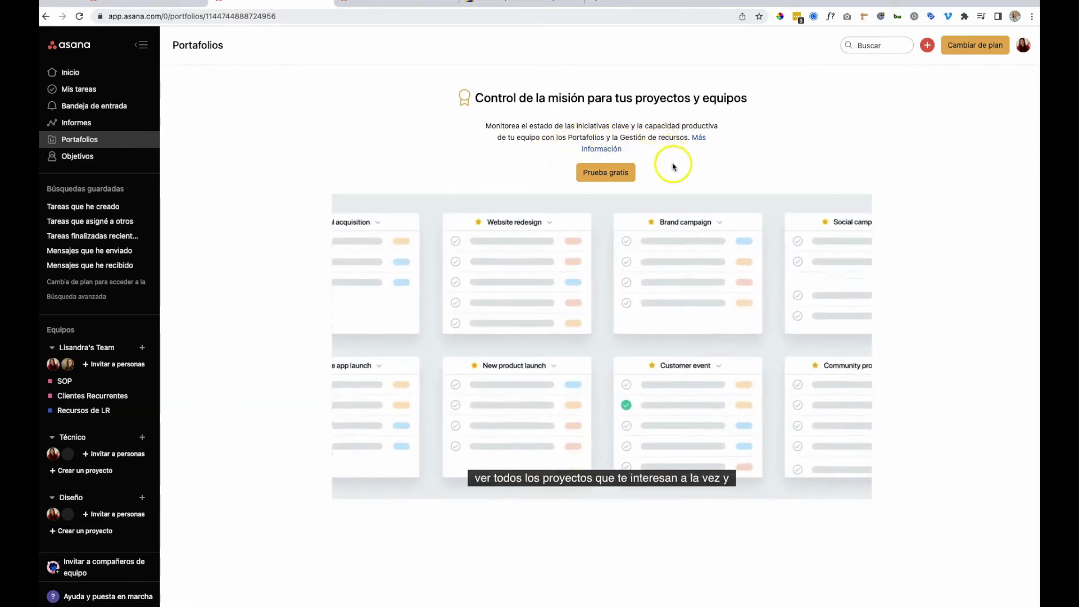
mouse_move(653, 255)
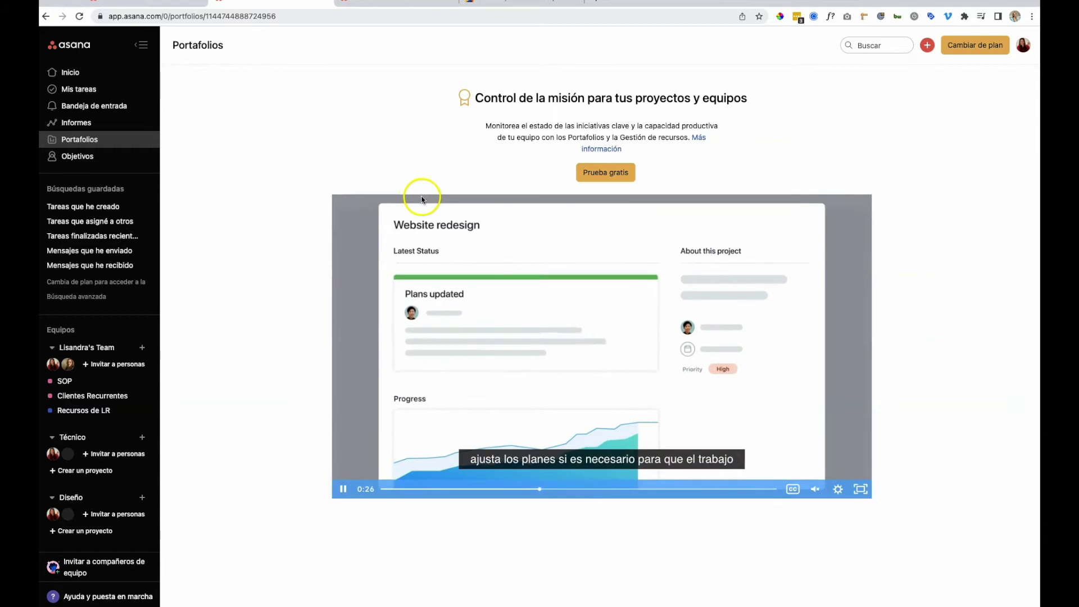
left_click(87, 159)
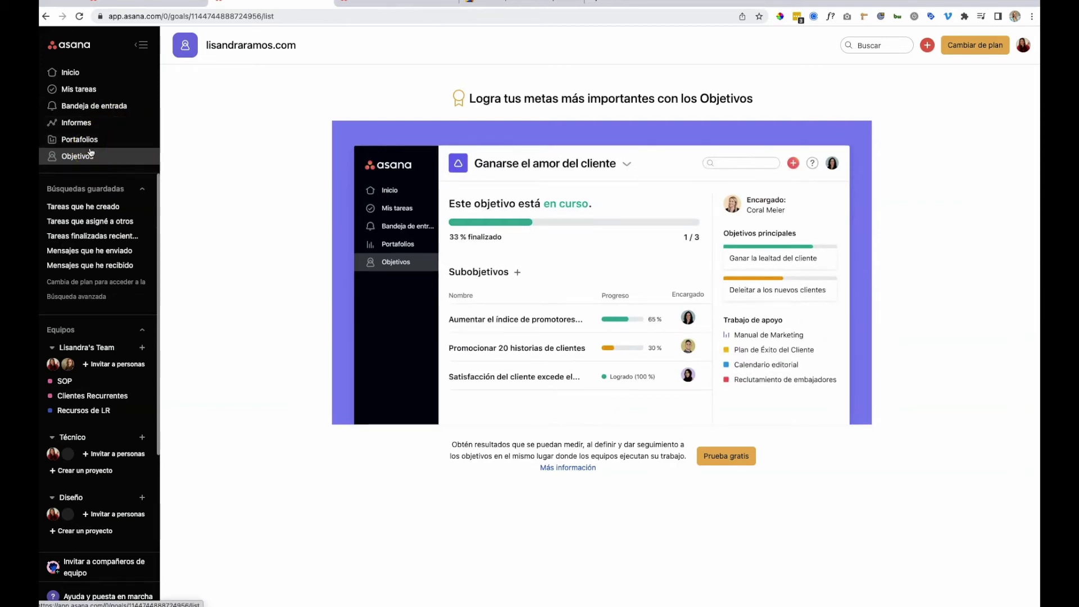
Return to Mis tareas and sort the task list by Fecha de entrega and by Orden alfabético.
left_click(78, 88)
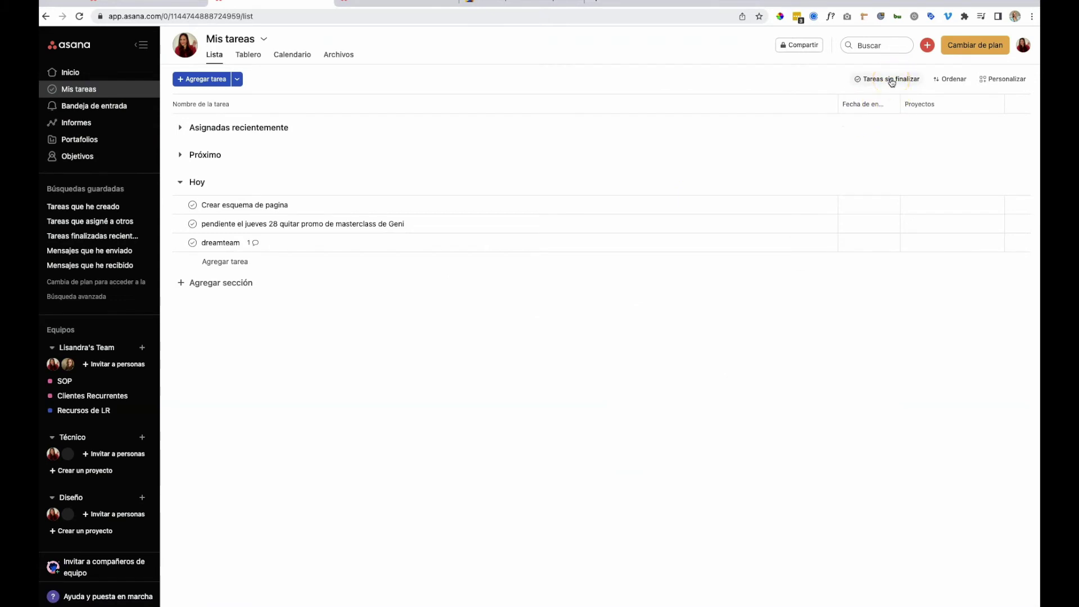
left_click(950, 81)
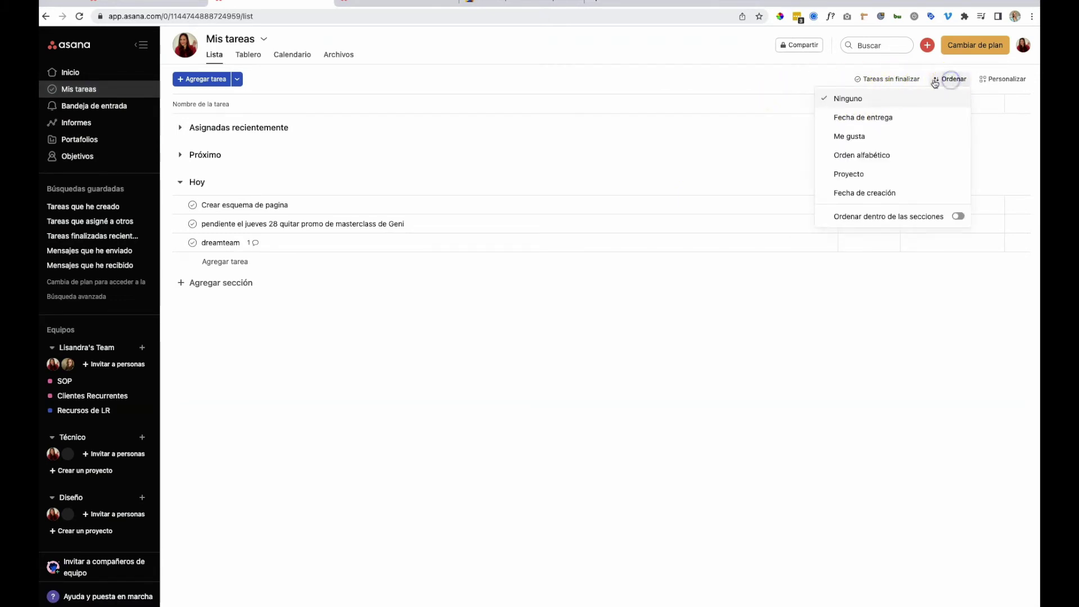
left_click(866, 117)
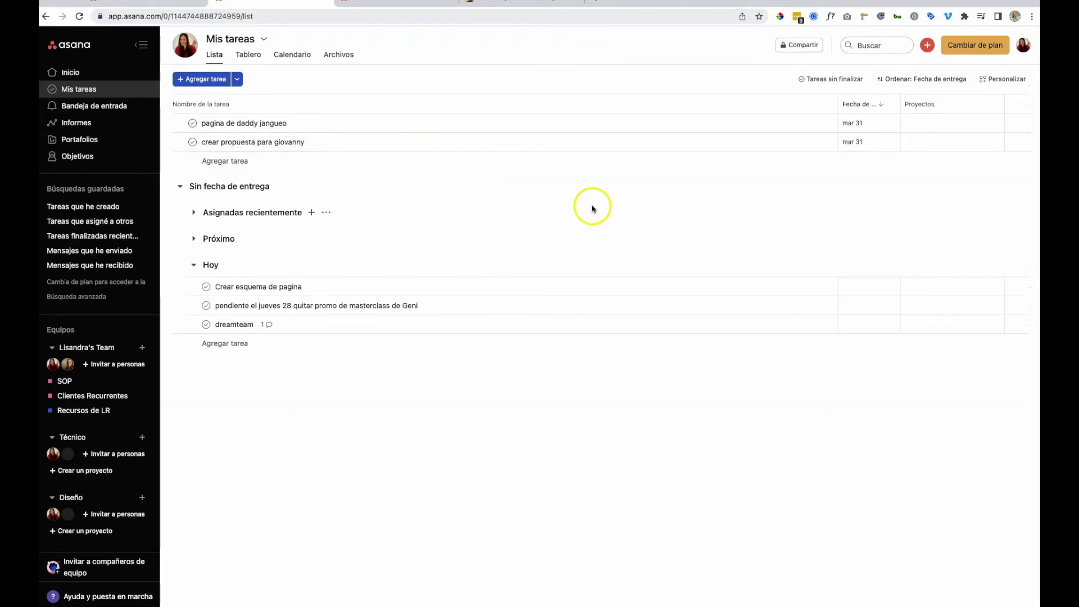
left_click(909, 81)
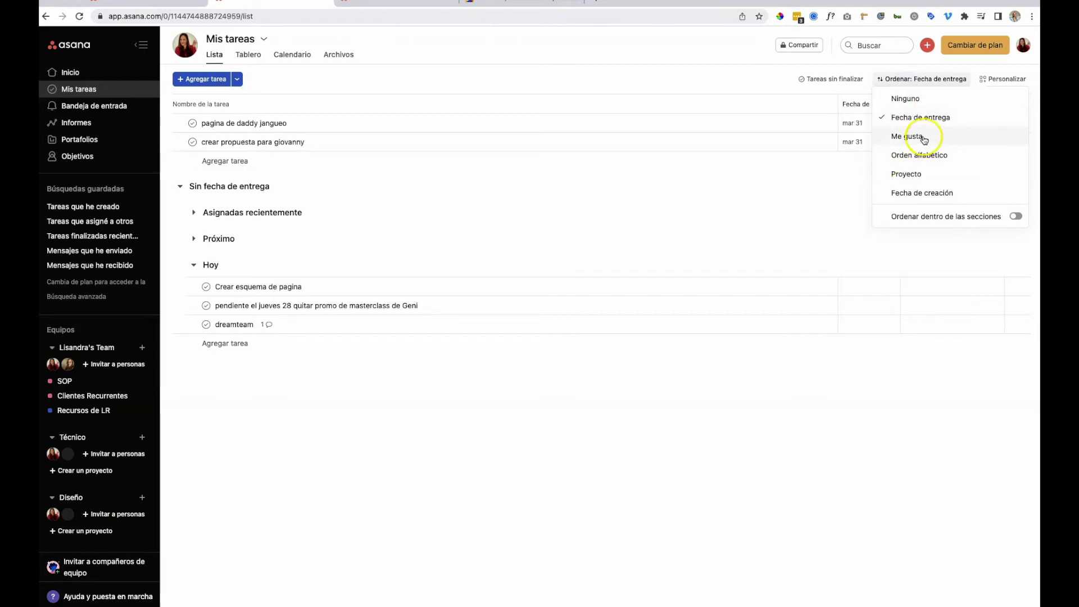
left_click(940, 158)
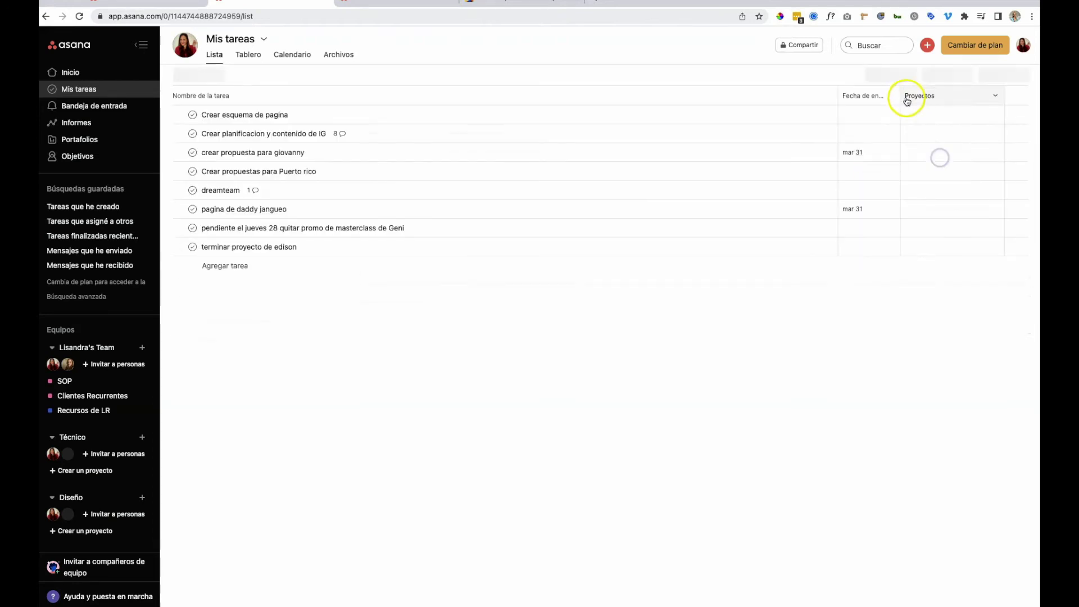
Sort the task list by Proyecto and by Fecha de creación, and reset the sort order to Ninguno.
left_click(899, 78)
left_click(904, 175)
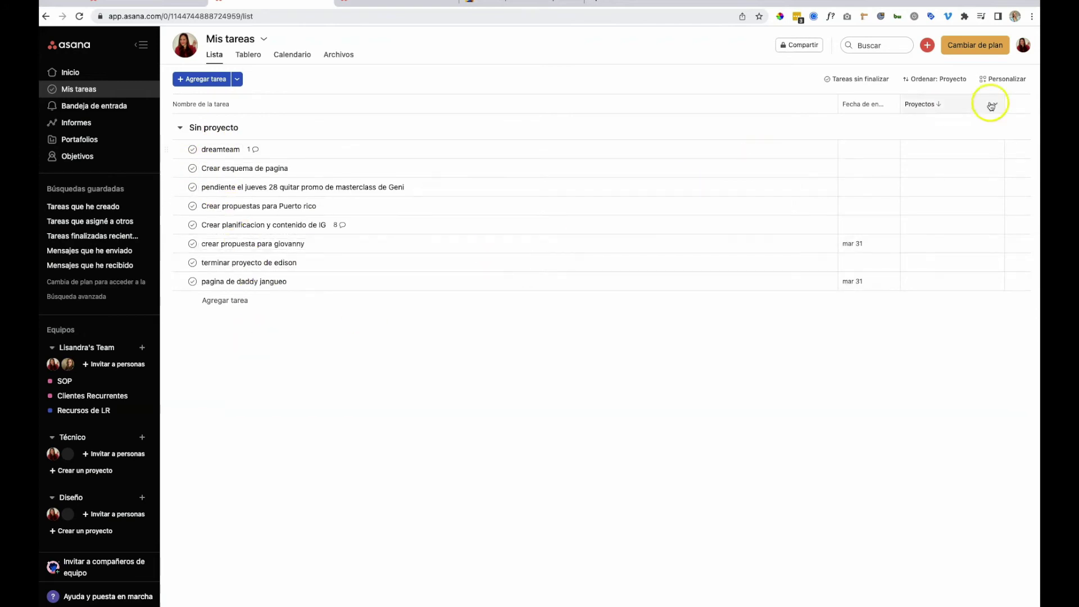
left_click(943, 81)
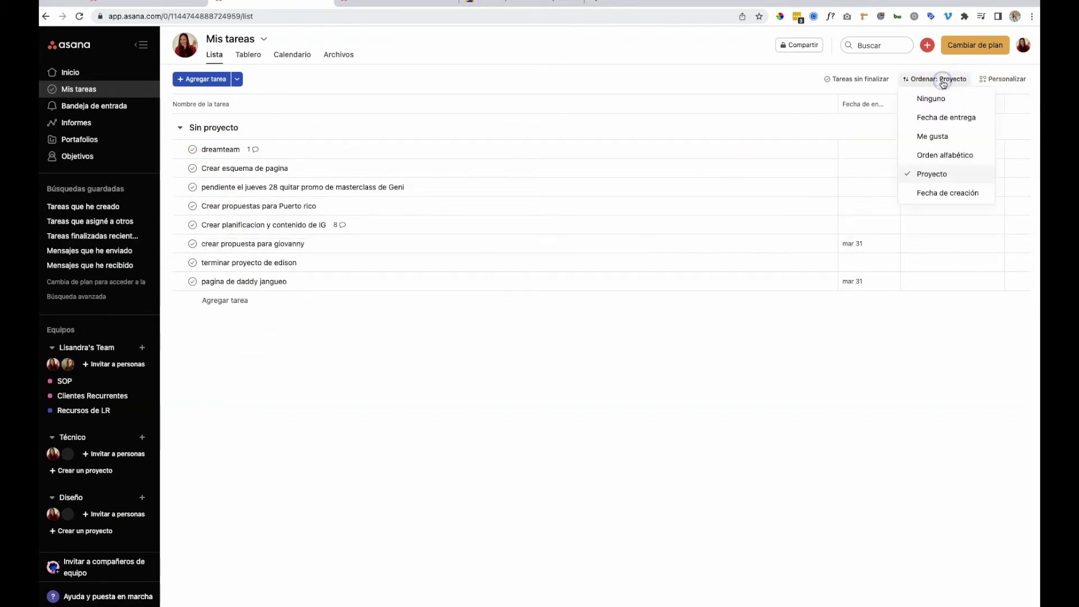
left_click(941, 204)
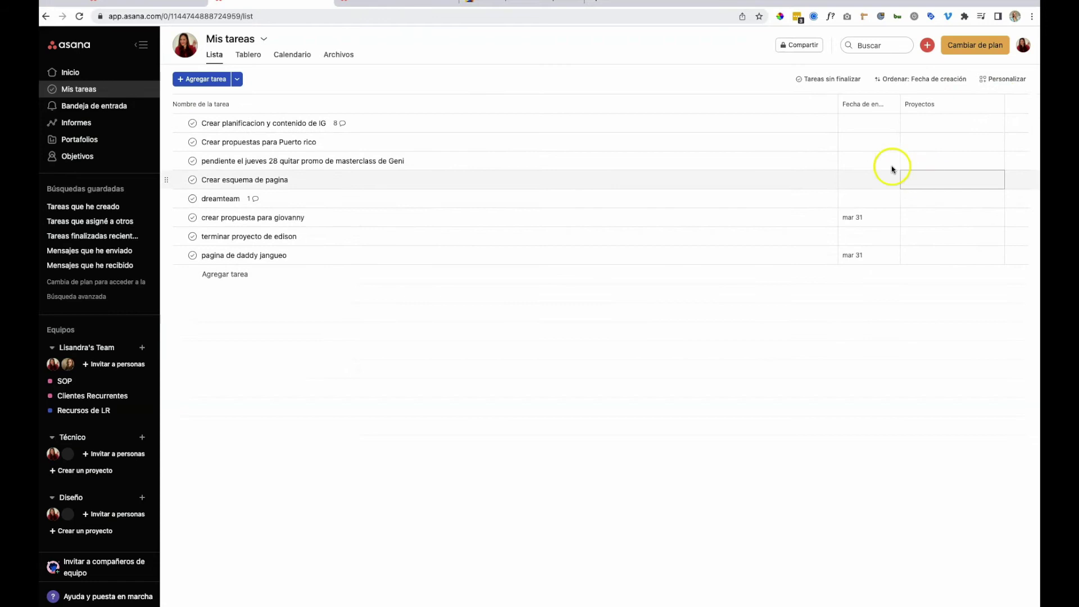
left_click(878, 81)
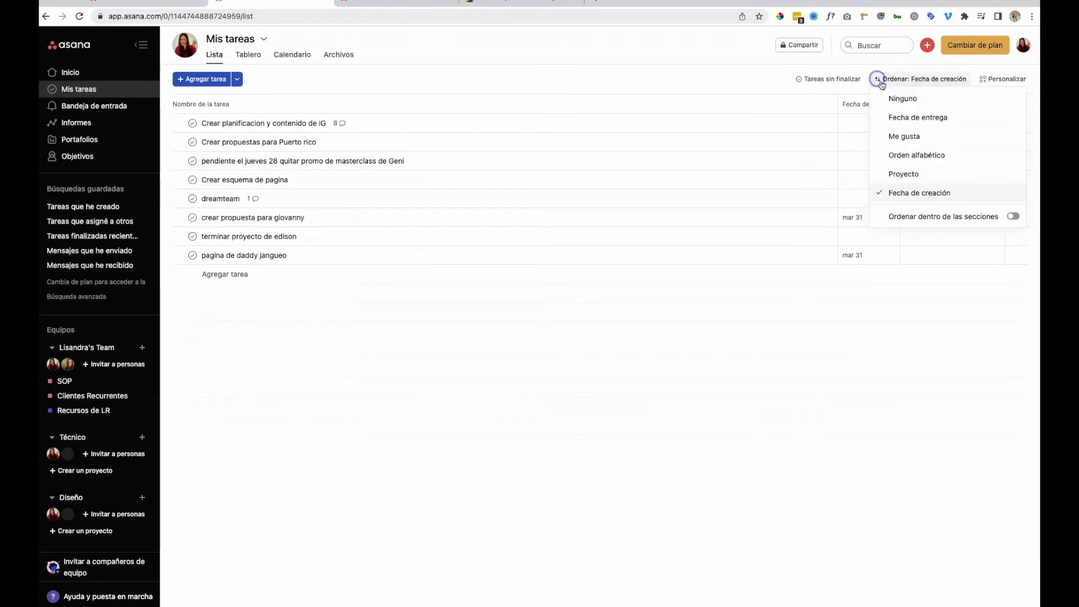
left_click(906, 102)
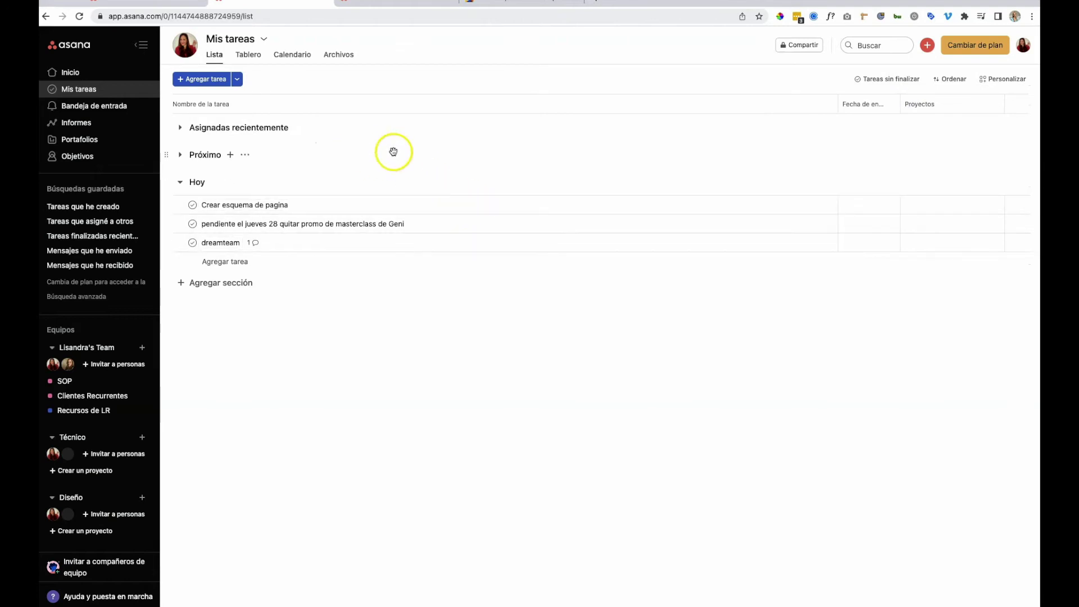
Review the tasks in Próximo and the details of "Crear esquema de pagina", including its project options and description.
left_click(182, 156)
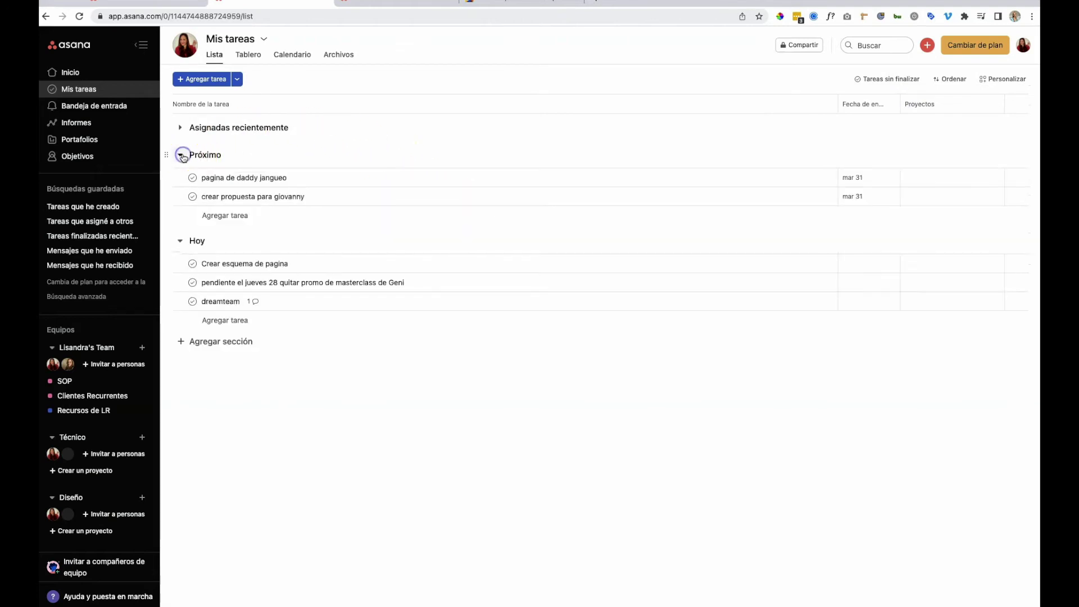
left_click(183, 157)
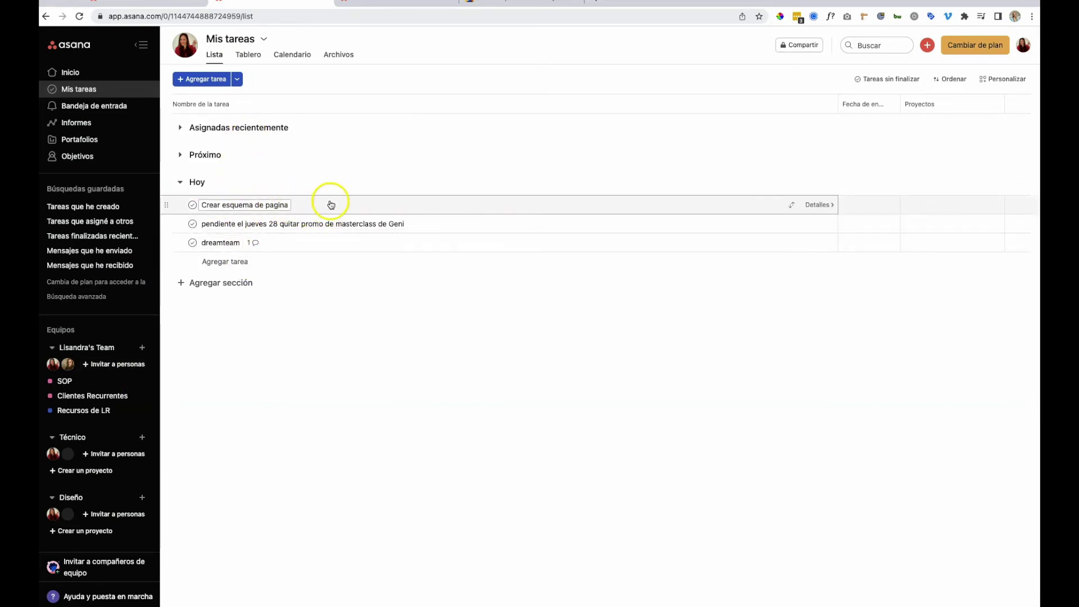
left_click(818, 206)
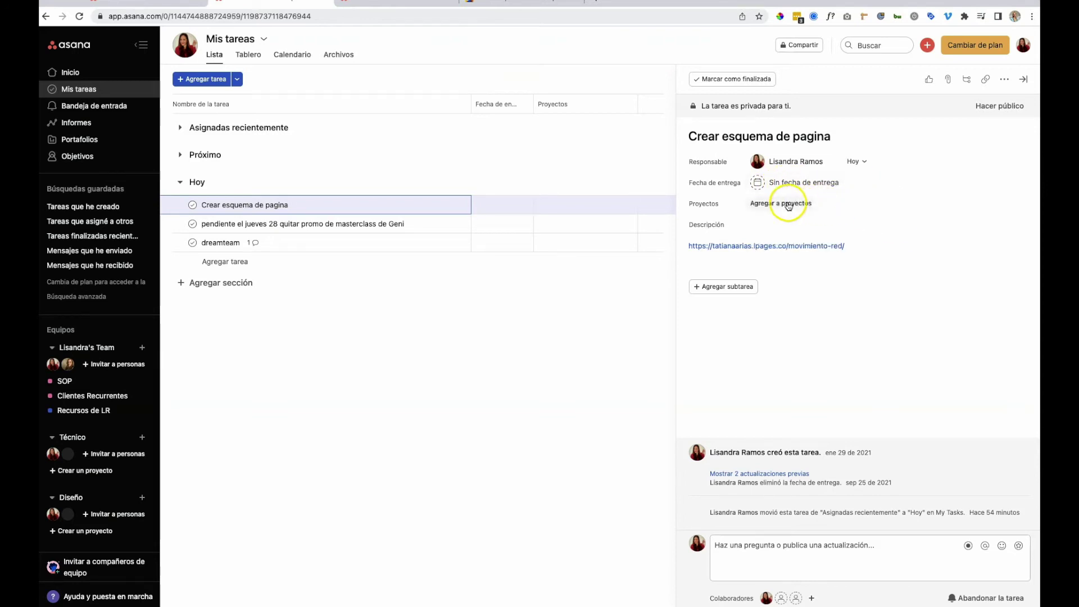
left_click(789, 204)
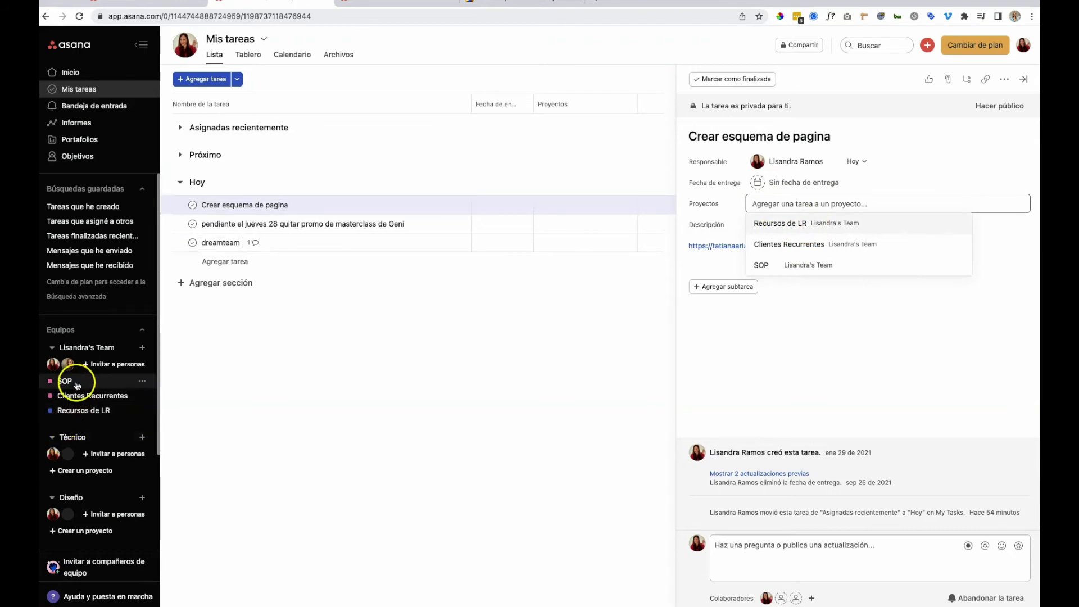
left_click(824, 345)
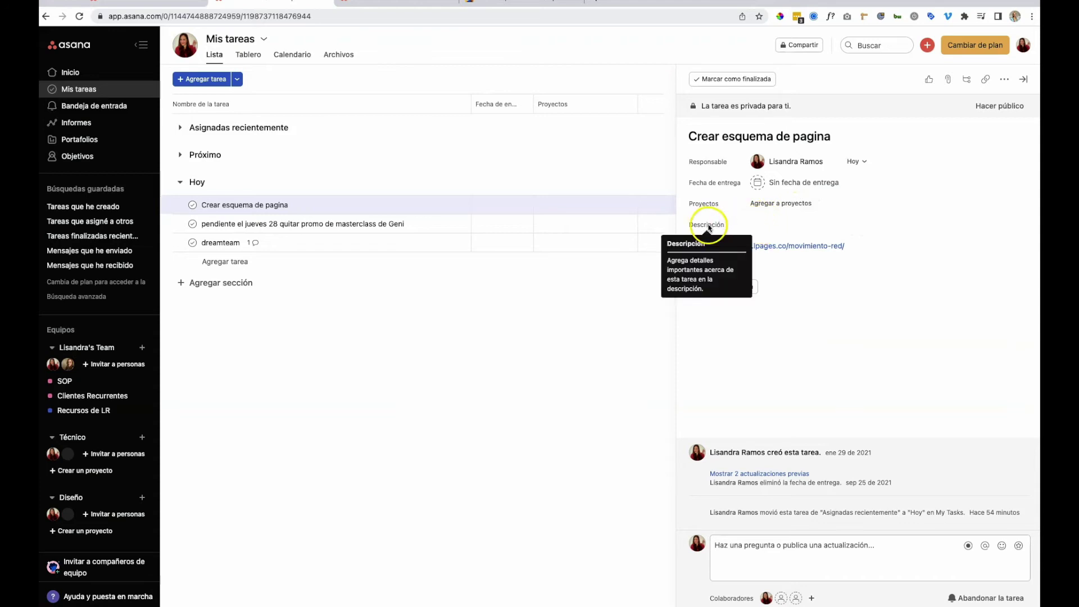
left_click(843, 259)
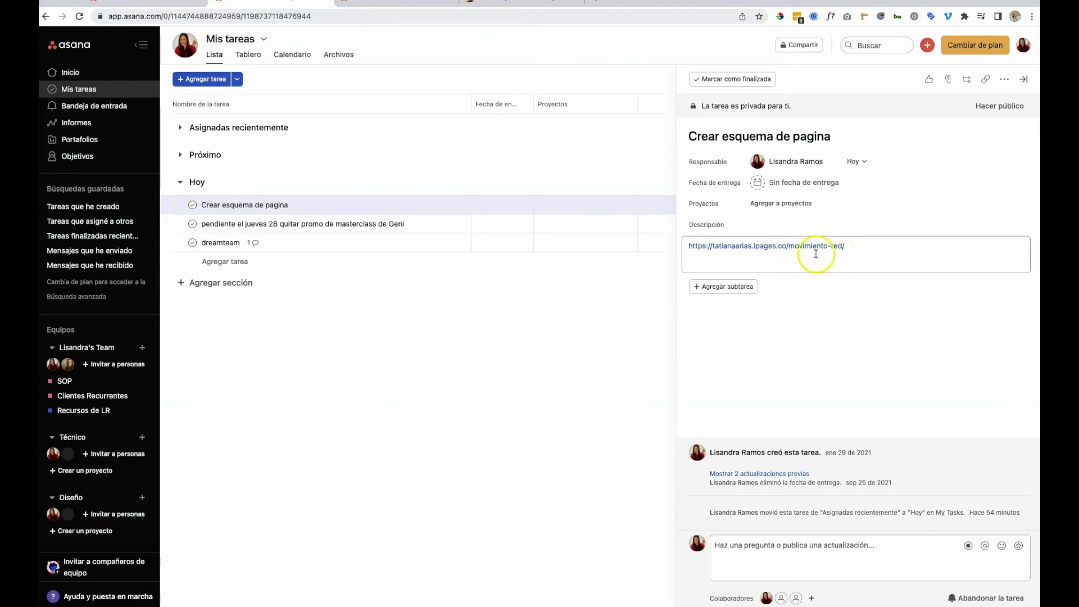
left_click(780, 295)
left_click(725, 260)
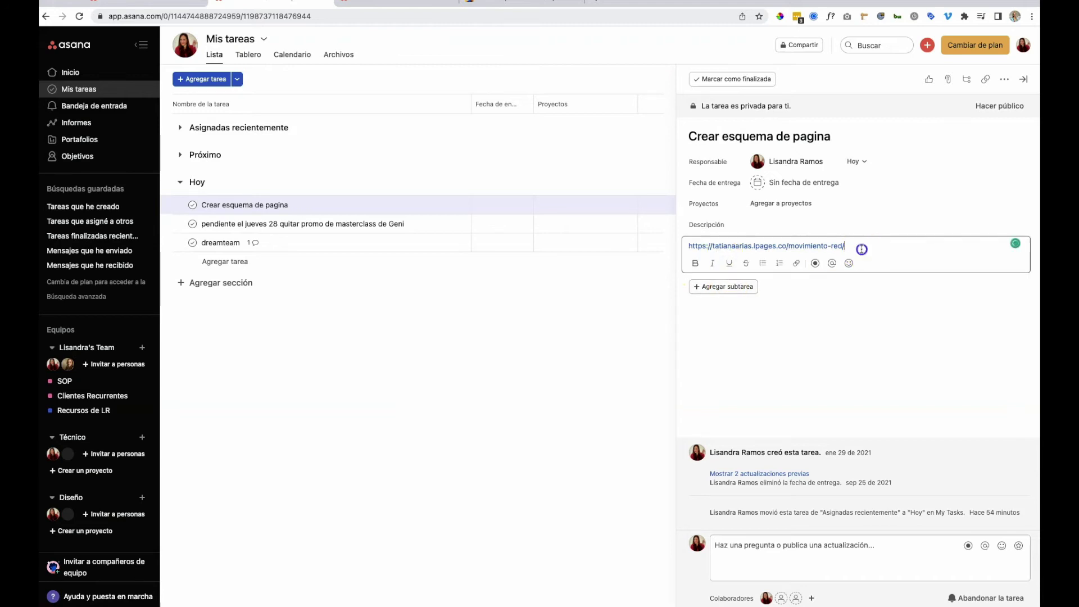
Add the subtasks "Crear la landing en Kajabi" and "Texto de la landing editados" to "Crear esquema de pagina", moving the second one first.
left_click(735, 294)
left_click(731, 294)
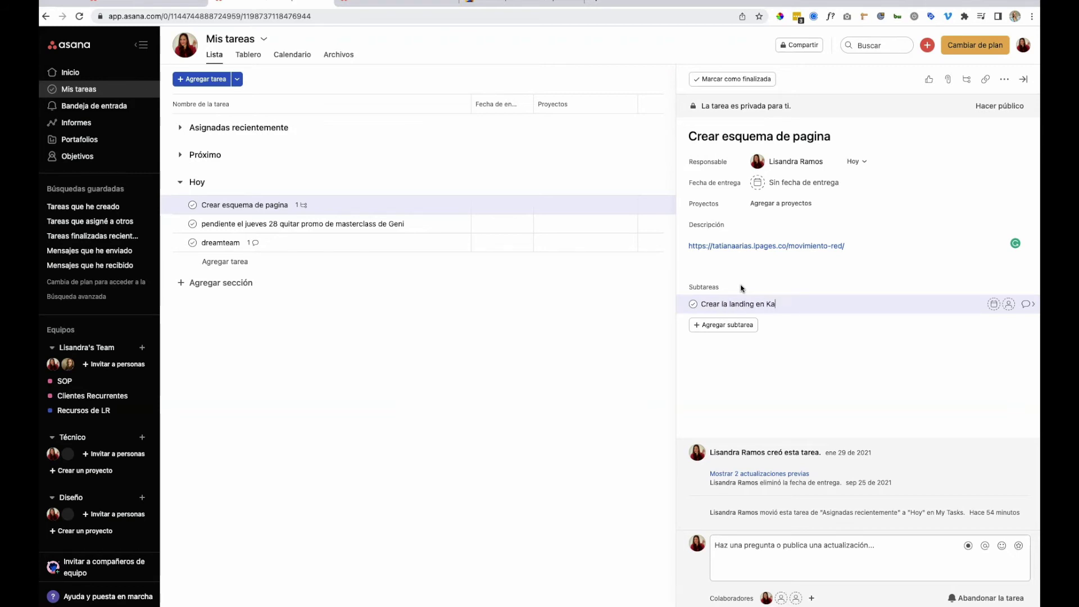
key("Return")
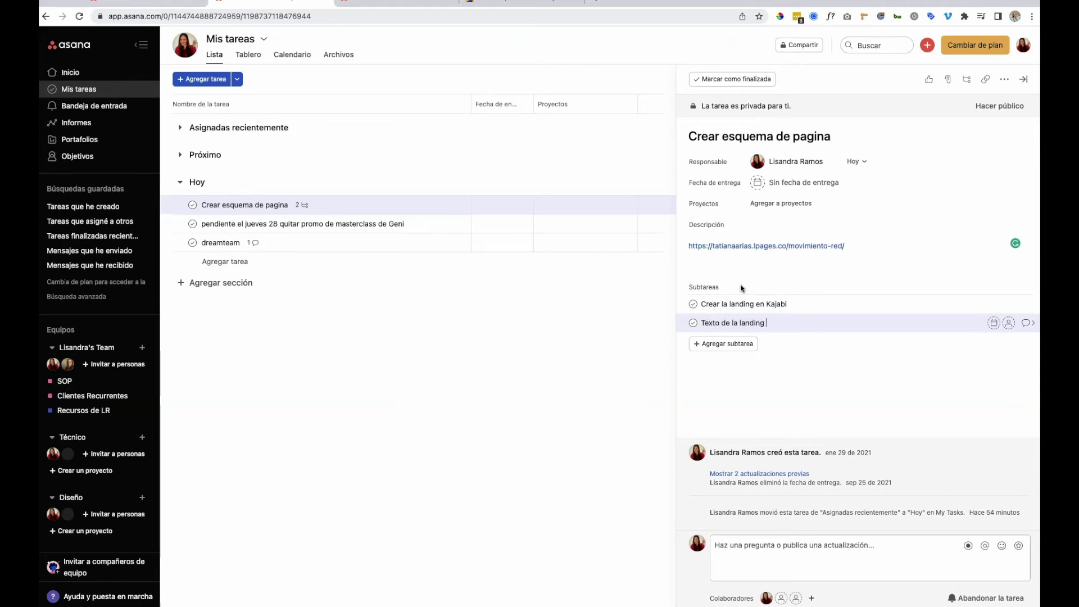
left_click_drag(682, 321, 682, 302)
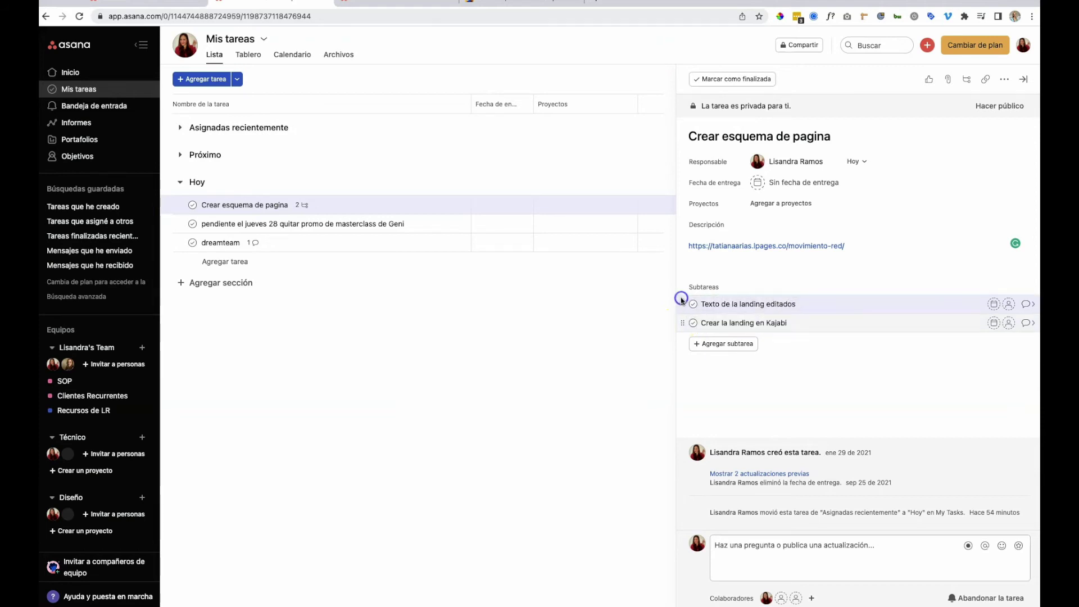
Add the subtasks "crear la estrutura de la landing" and "Imagenes para la landing" before "Crear la landing en Kajabi".
left_click(708, 343)
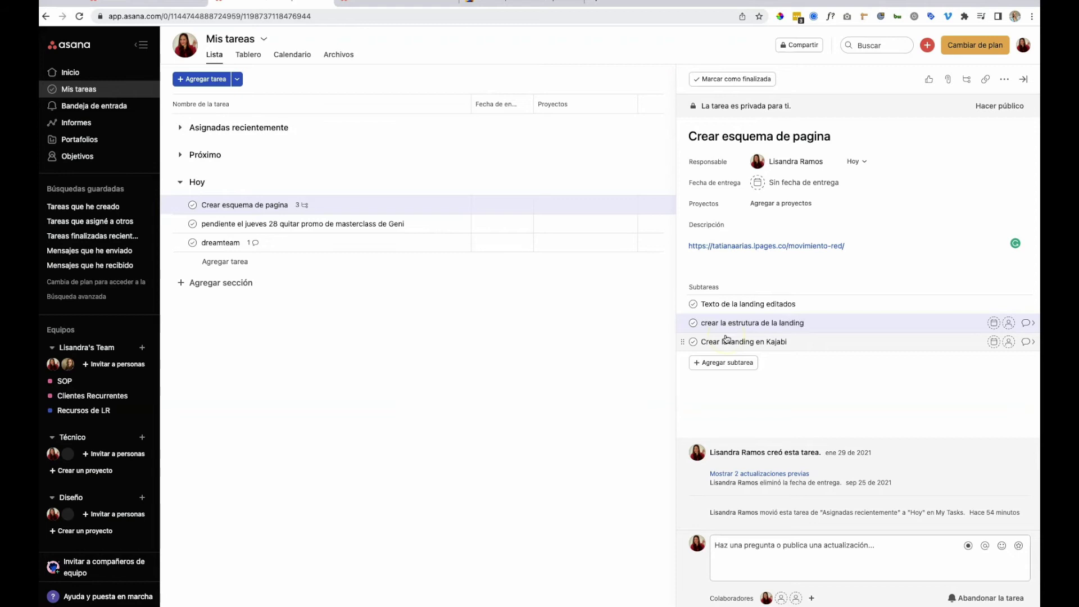
left_click(726, 362)
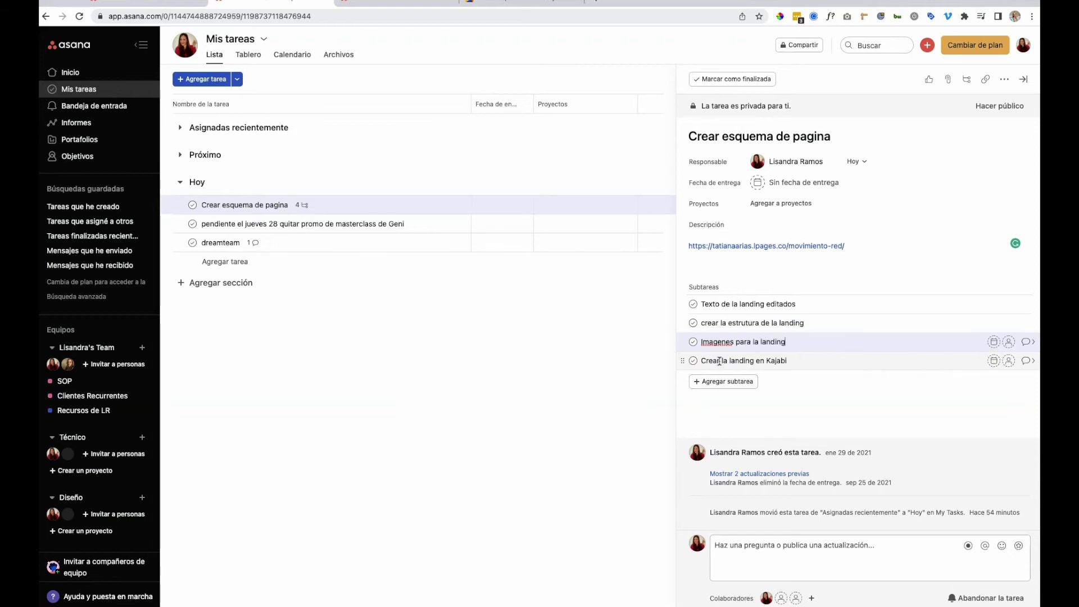
left_click(725, 381)
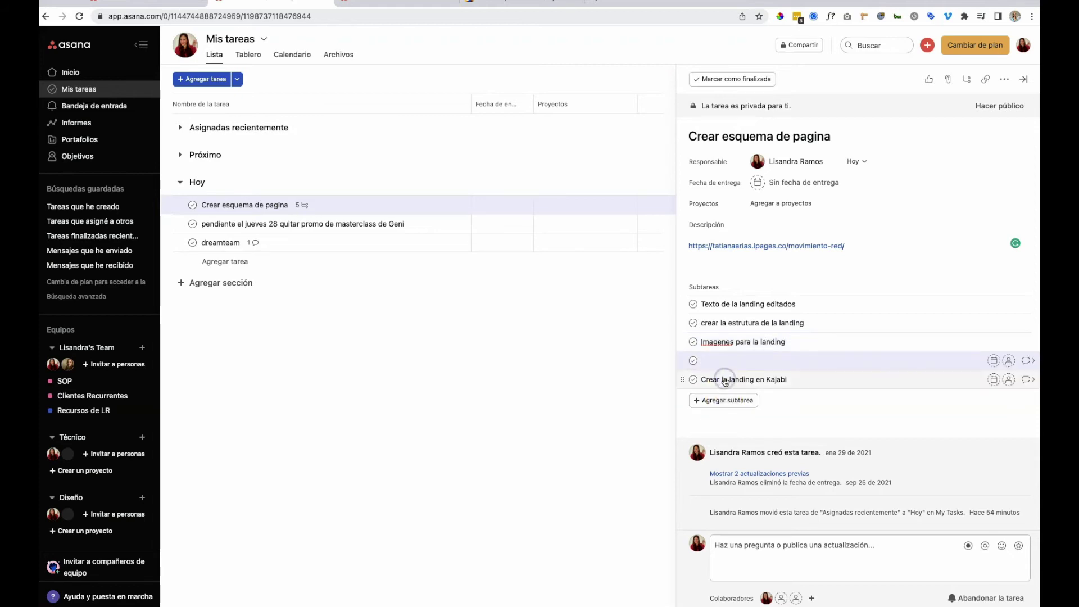
key("BackSpace")
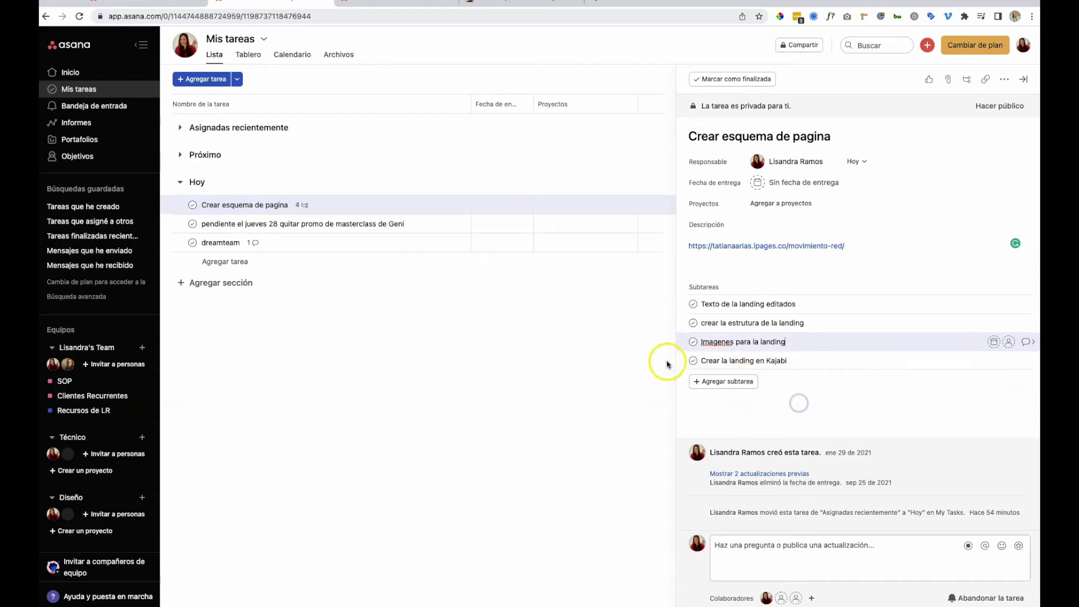
Add subtasks "Settings de la landing (forms, tags, emails)", "Email de entrega del regalo", "Página de gracias" and "Dejar enlaces en cuadro de mando del proyecto".
left_click(706, 381)
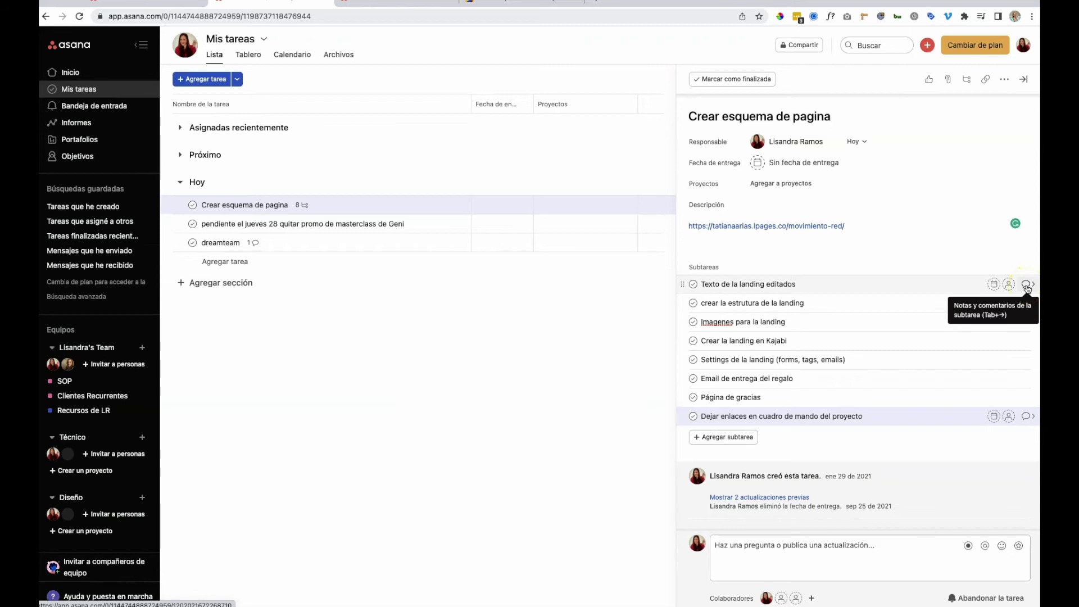
scroll(1027, 288, "down", 1)
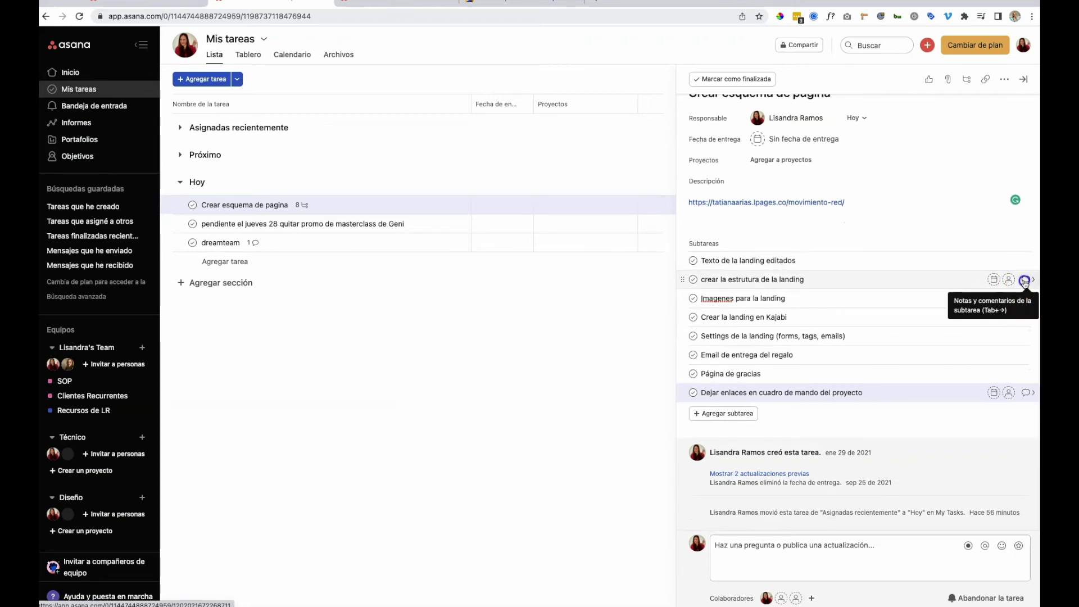
Add the nested subtask "equipo de diseño crear la estructura" inside the subtask "crear la estrutura de la landing".
left_click(1025, 281)
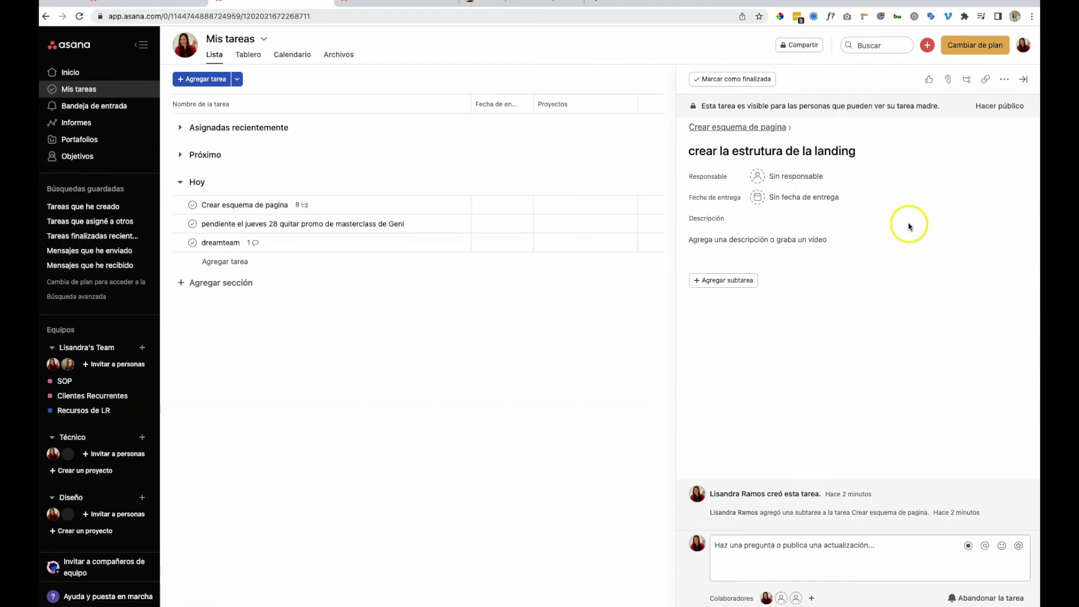
left_click(770, 247)
left_click(741, 281)
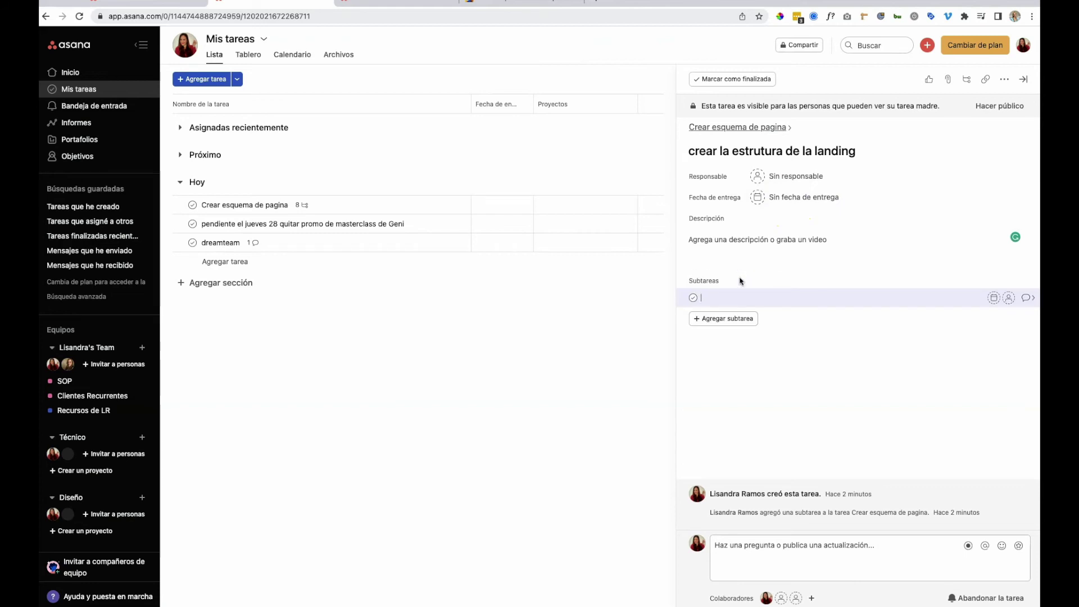
key("Escape")
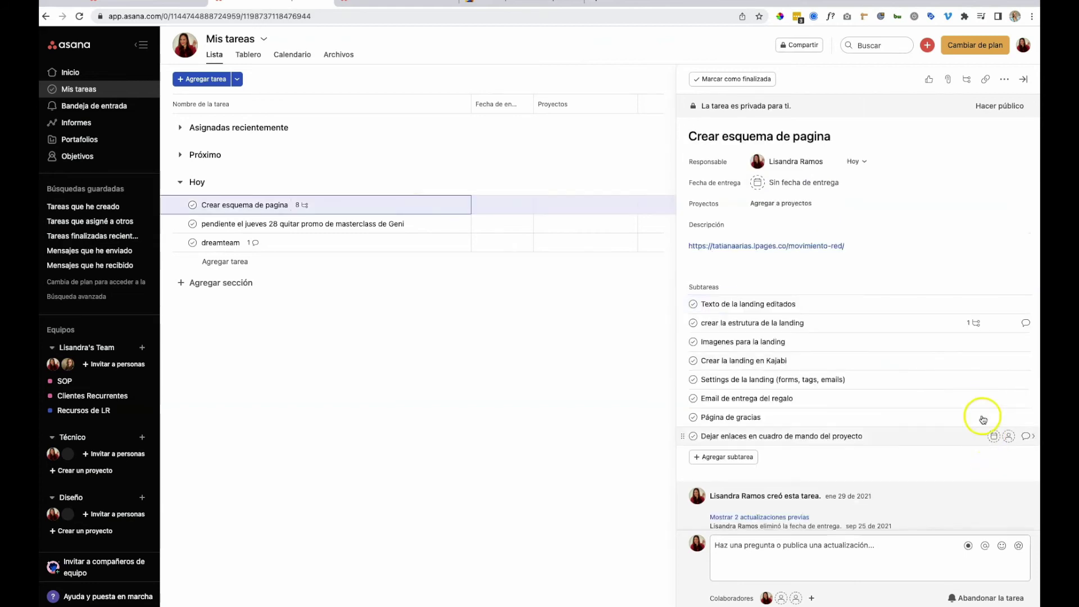
Mark "equipo de diseño crear la estructura" and its parent subtask "crear la estrutura de la landing" as finished, and return to "Crear esquema de pagina".
left_click(974, 324)
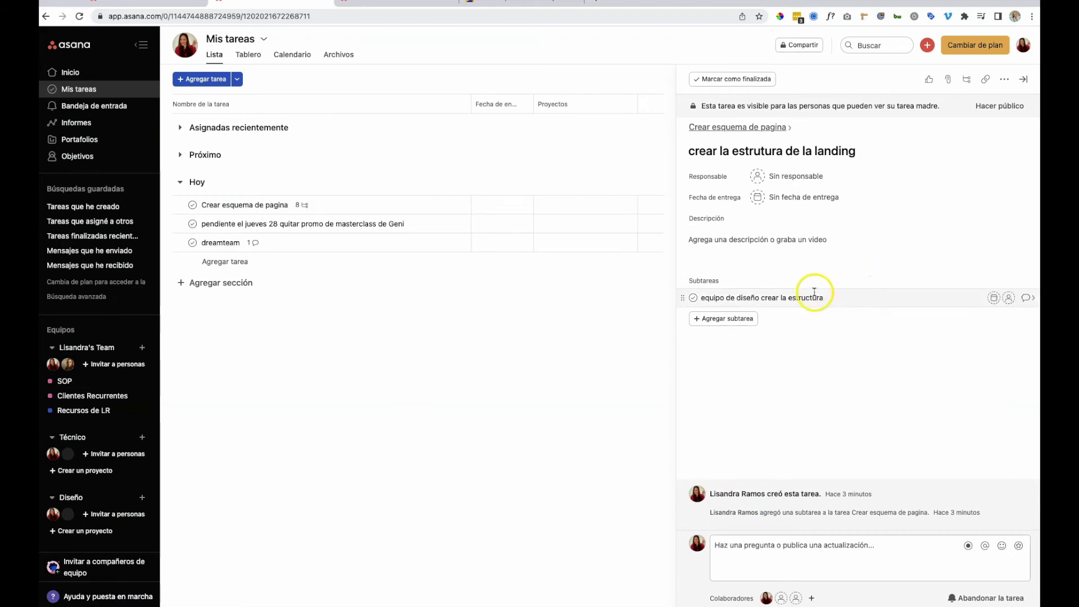
left_click(692, 300)
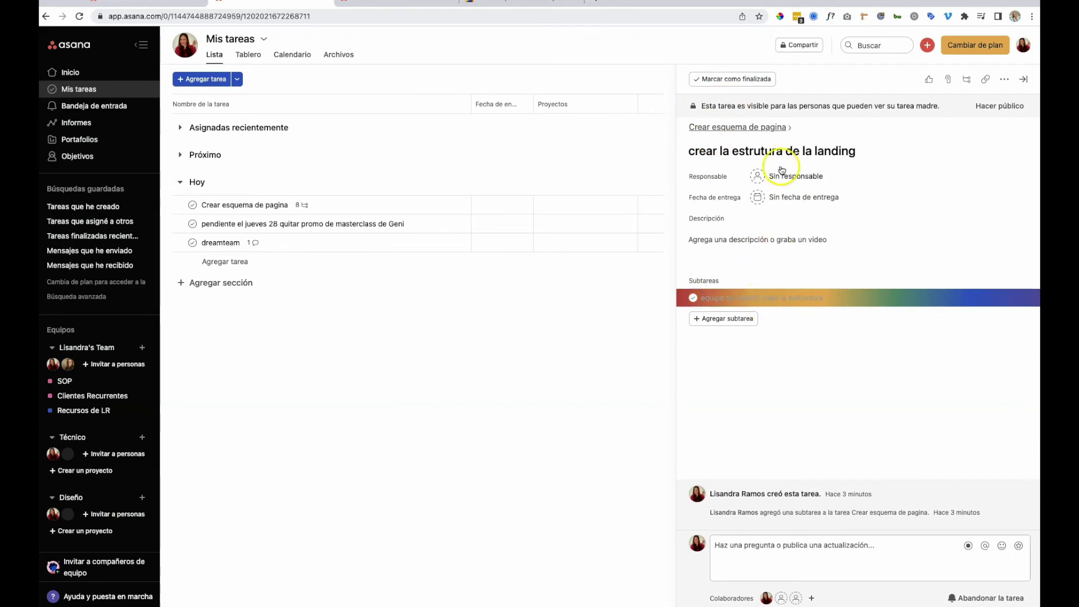
left_click(725, 78)
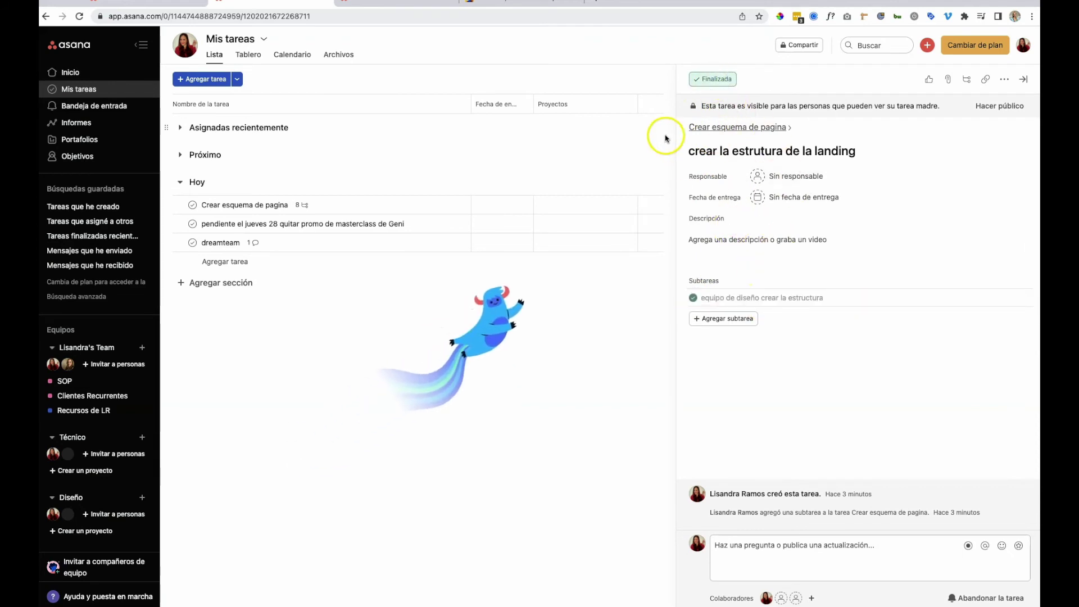
left_click(378, 211)
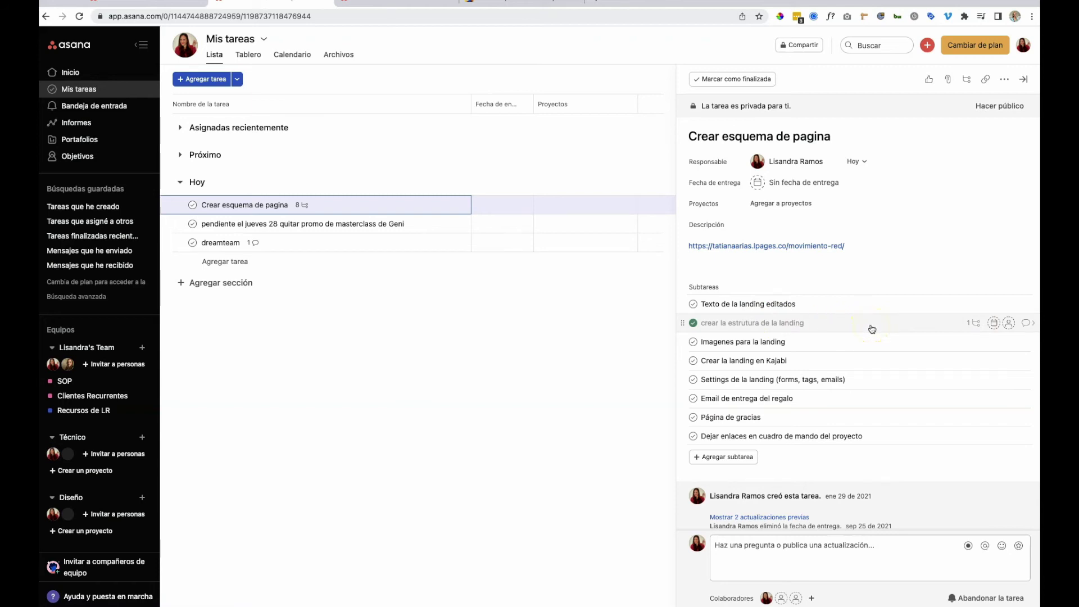
Set the due date of "crear la estrutura de la landing" to March 8, 2022 and assign the subtask to a teammate.
scroll(906, 320, "down", 1)
scroll(995, 315, "down", 1)
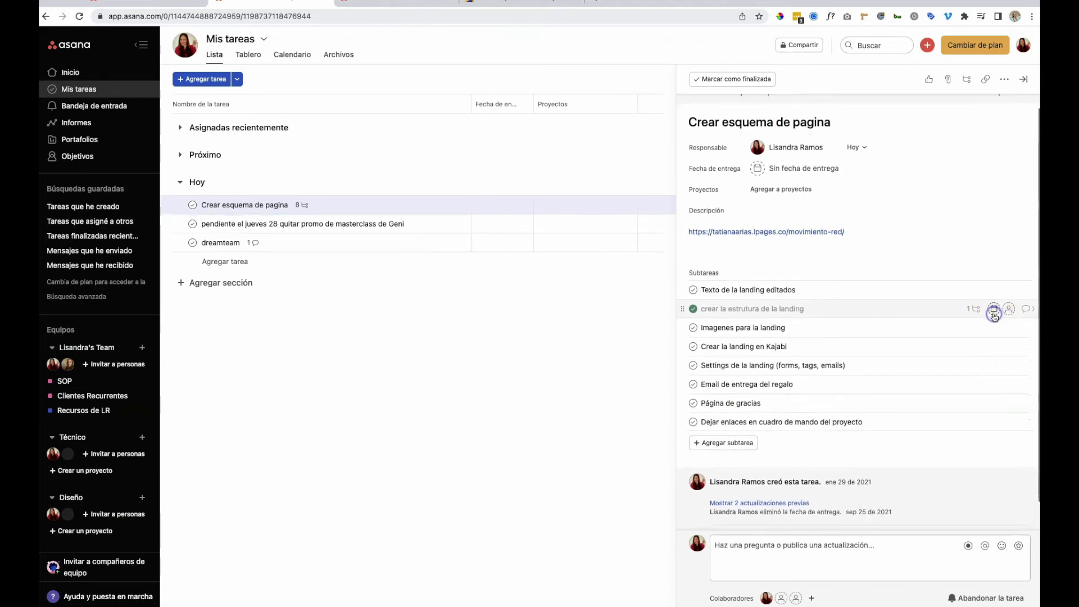
left_click(994, 313)
left_click(968, 349)
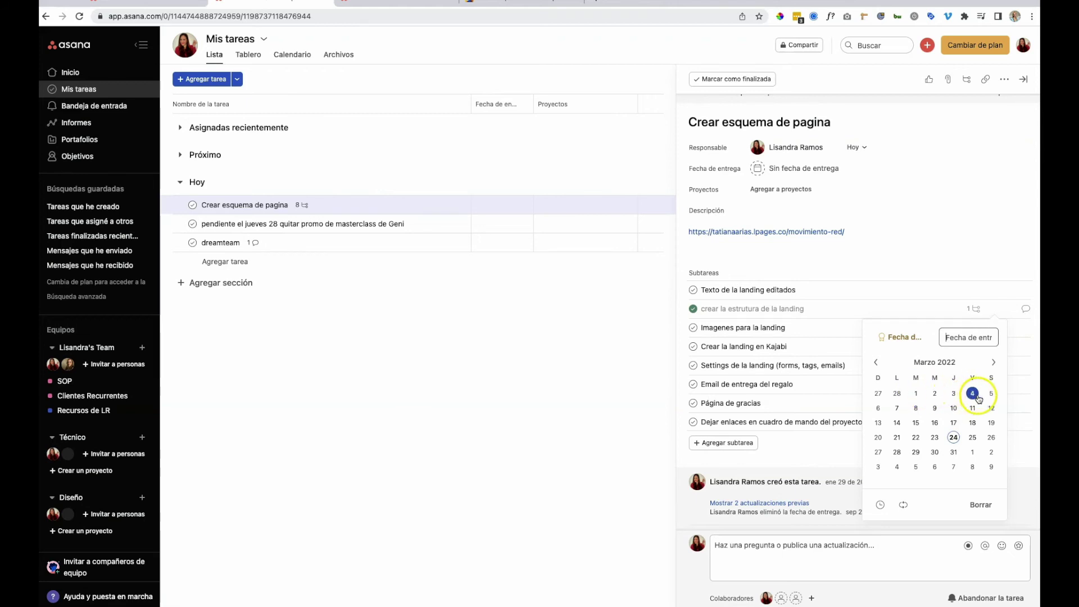
left_click(917, 408)
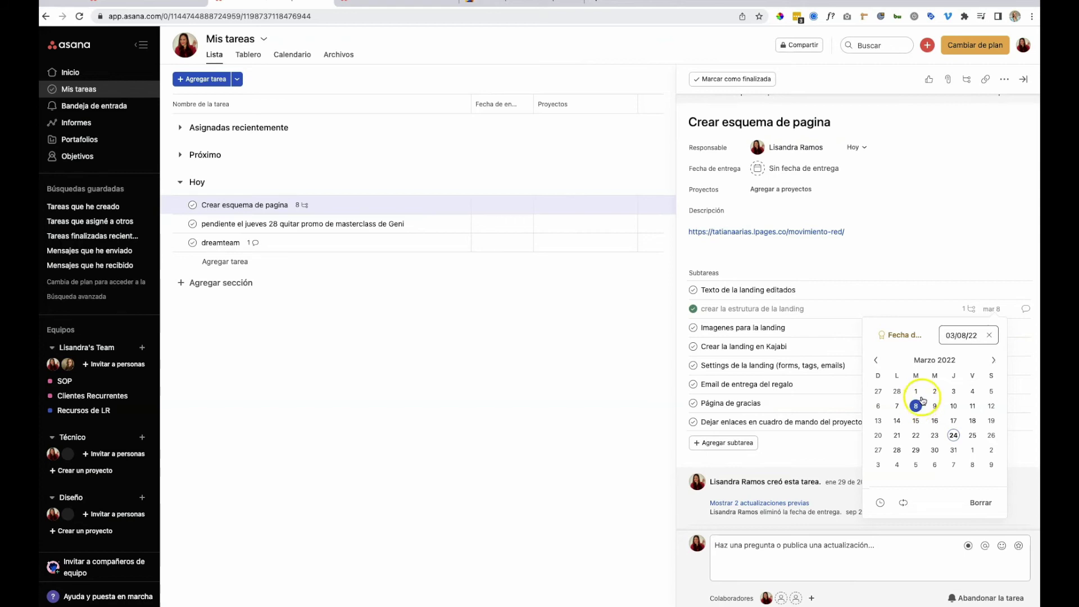
left_click(935, 309)
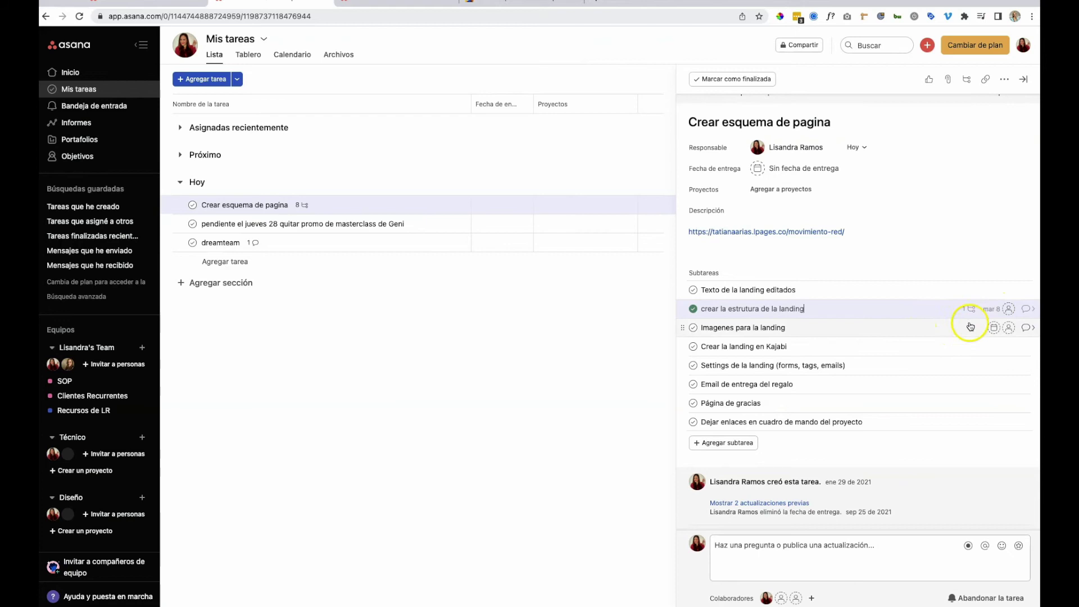
left_click(1012, 310)
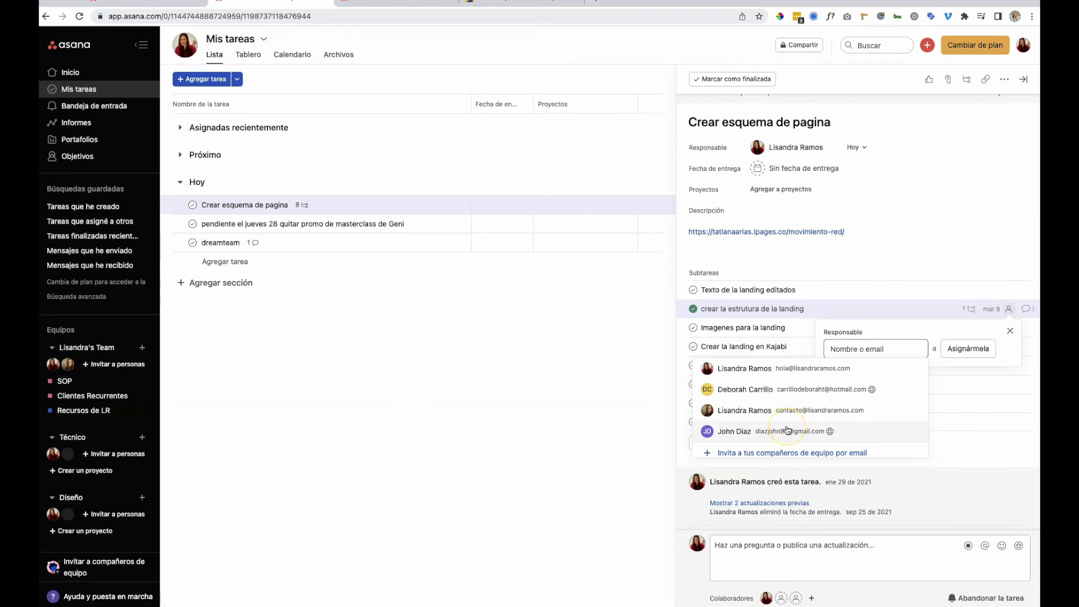
left_click(788, 431)
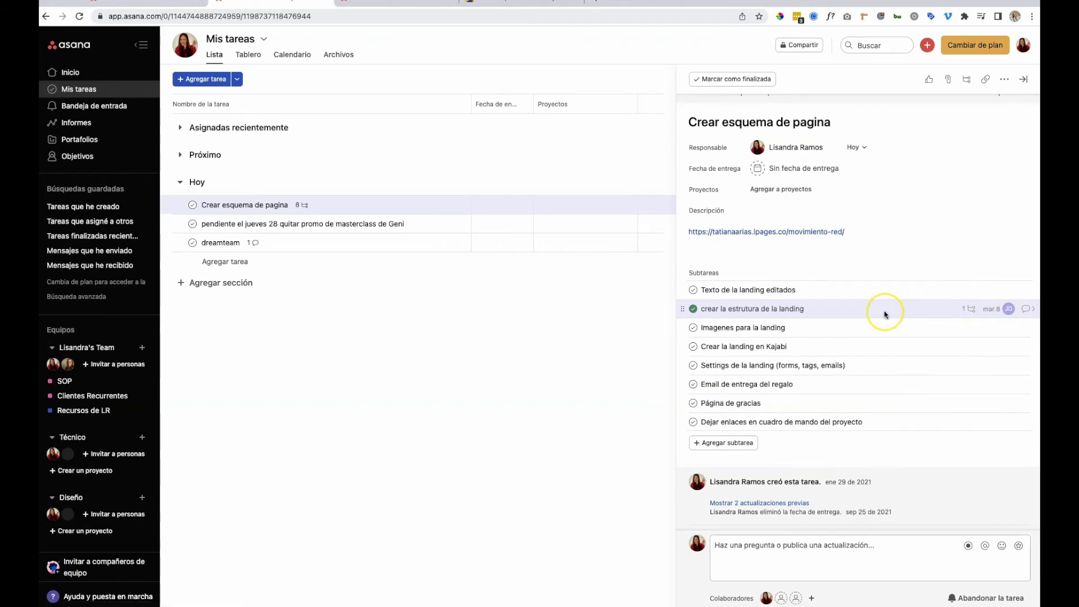
Open the details of "crear la estrutura de la landing" and like the completion update in its activity history.
left_click(1026, 310)
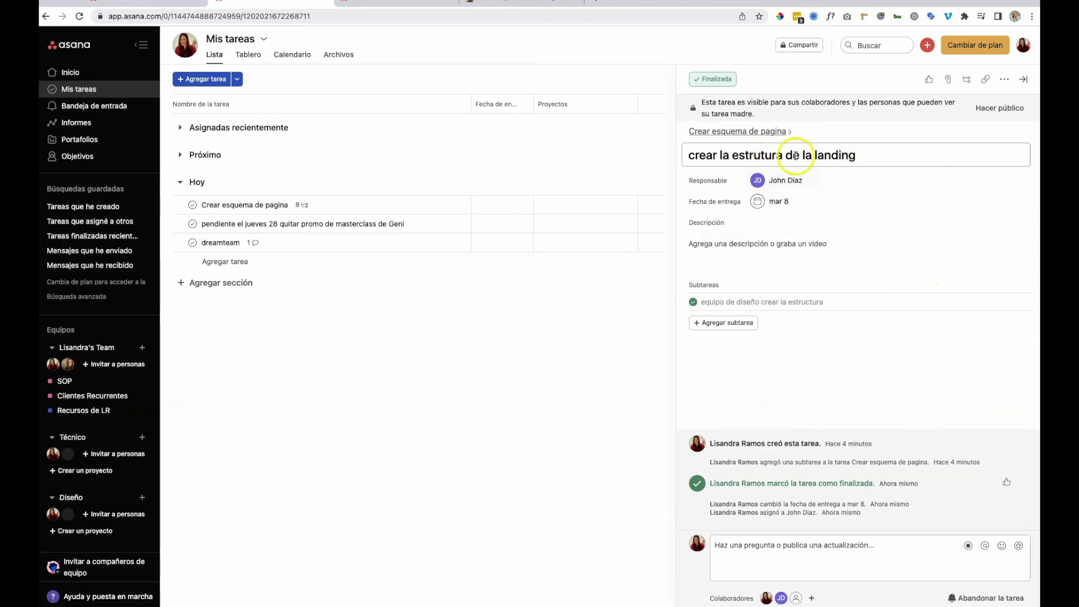
left_click(869, 162)
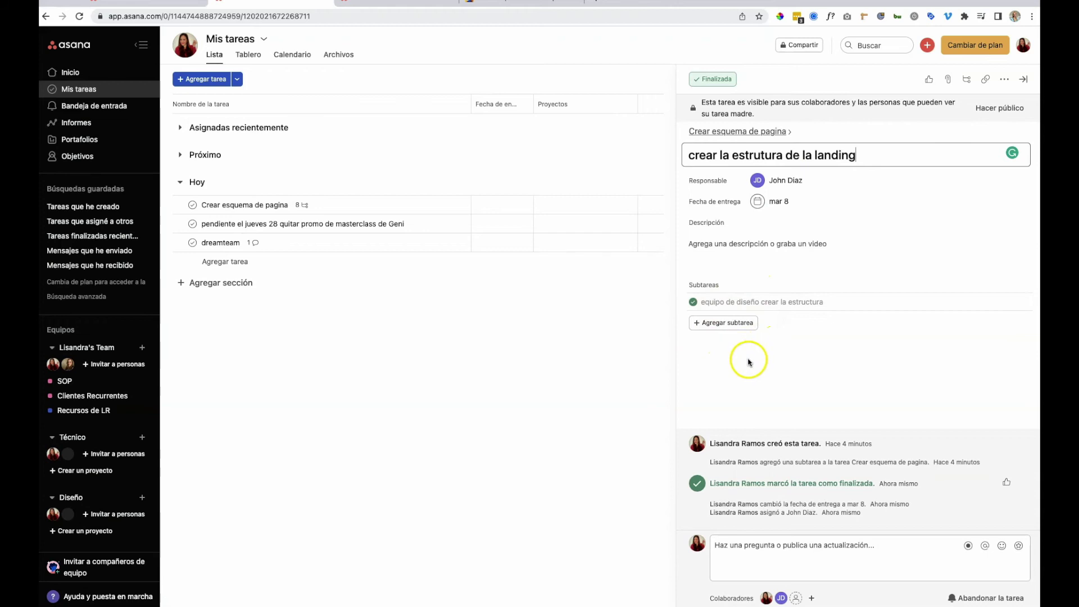
left_click(750, 579)
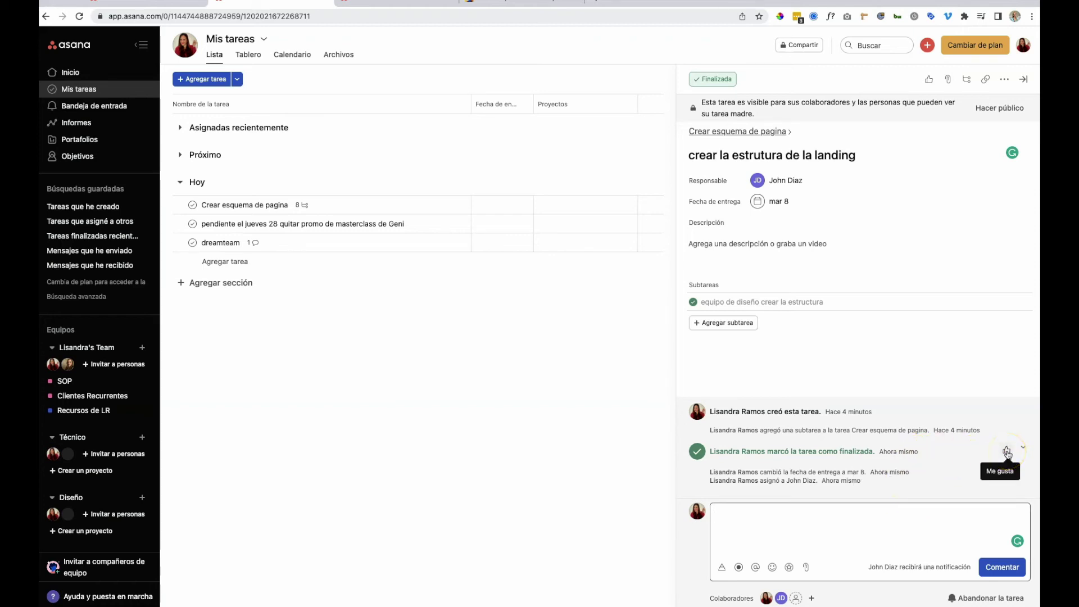
left_click(1008, 453)
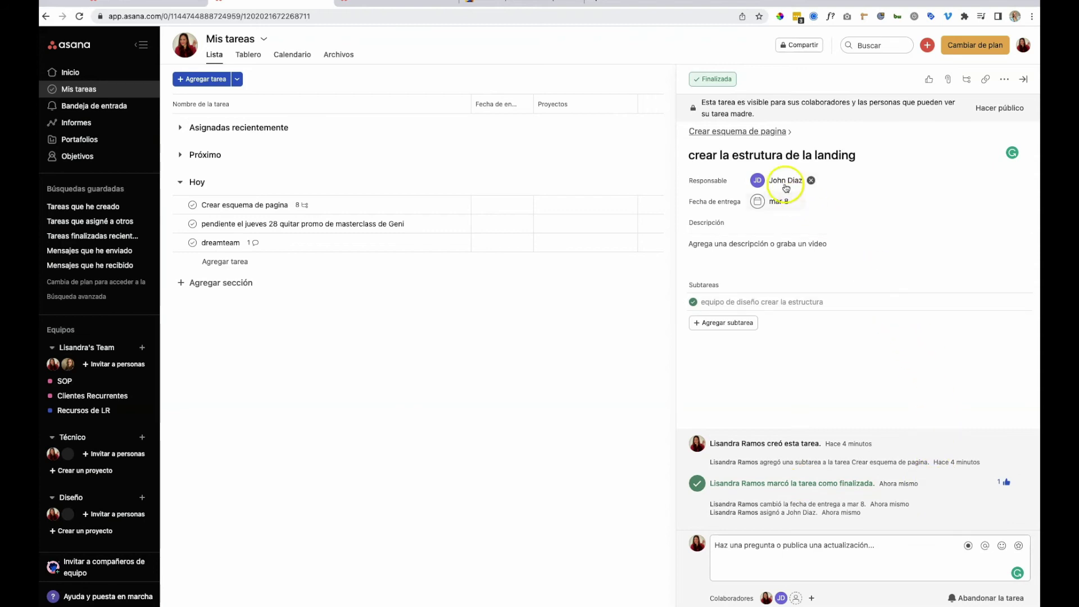
Reopen "crear la estrutura de la landing" as unfinished and like the subtask itself.
left_click(718, 81)
left_click(929, 80)
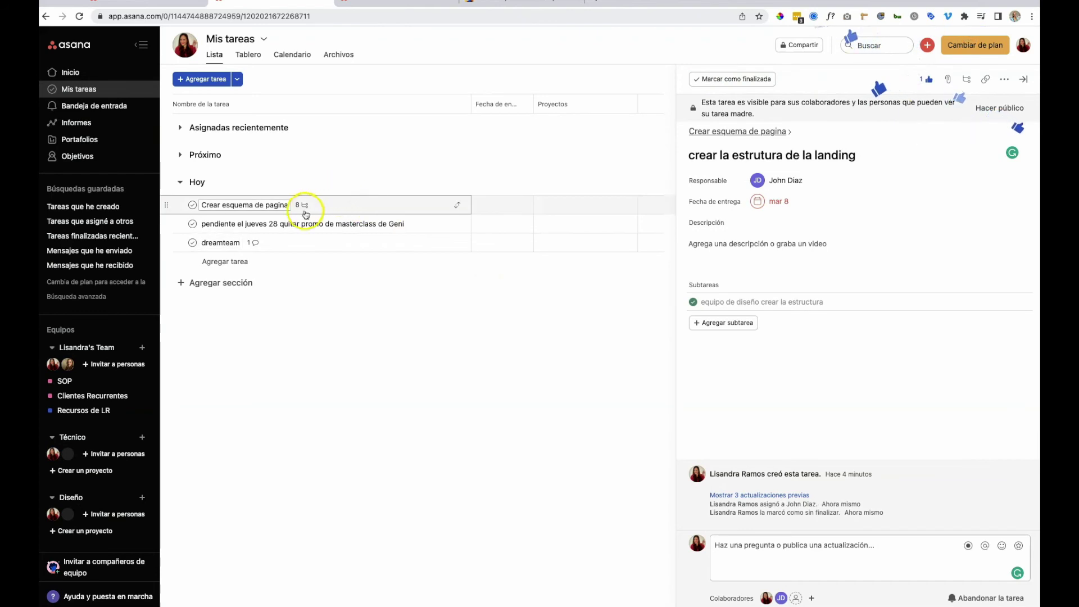
Return to "Crear esquema de pagina", check the due date of "crear la estrutura de la landing" and mark that subtask as finished.
left_click(345, 206)
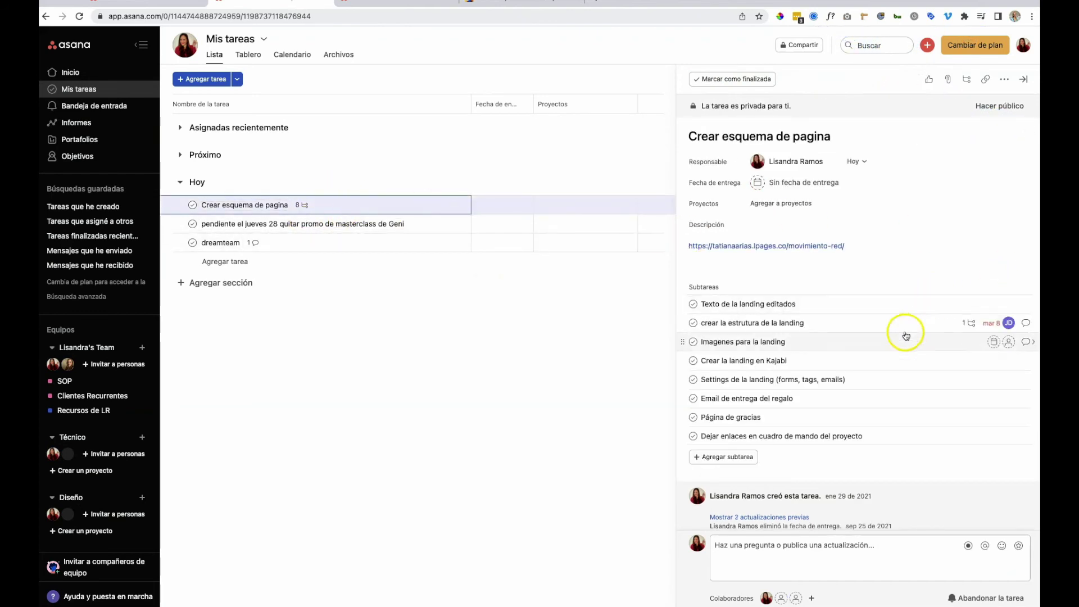
left_click(996, 325)
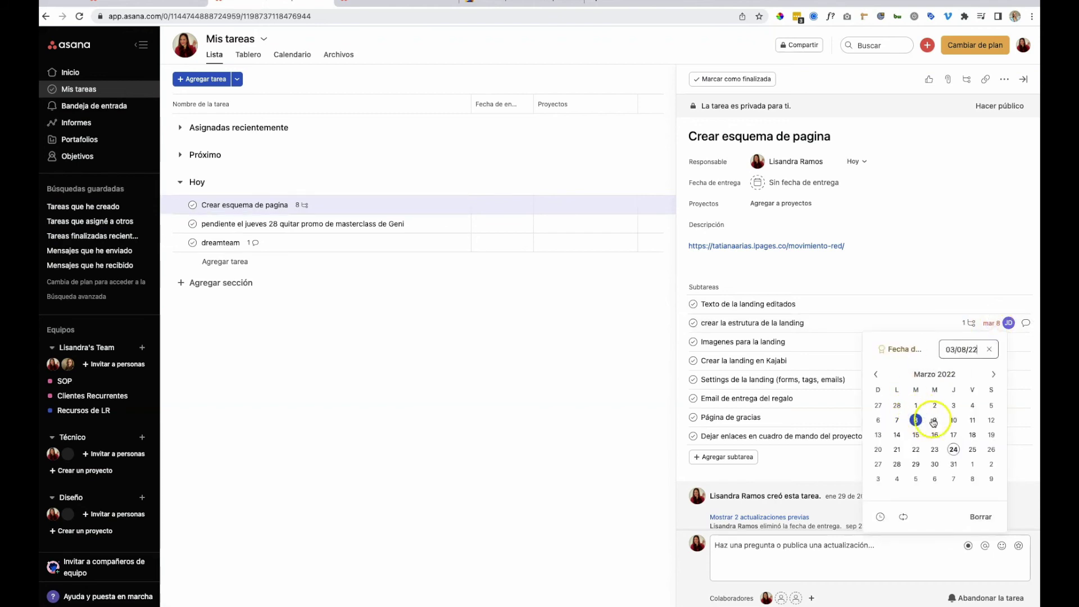
left_click(694, 324)
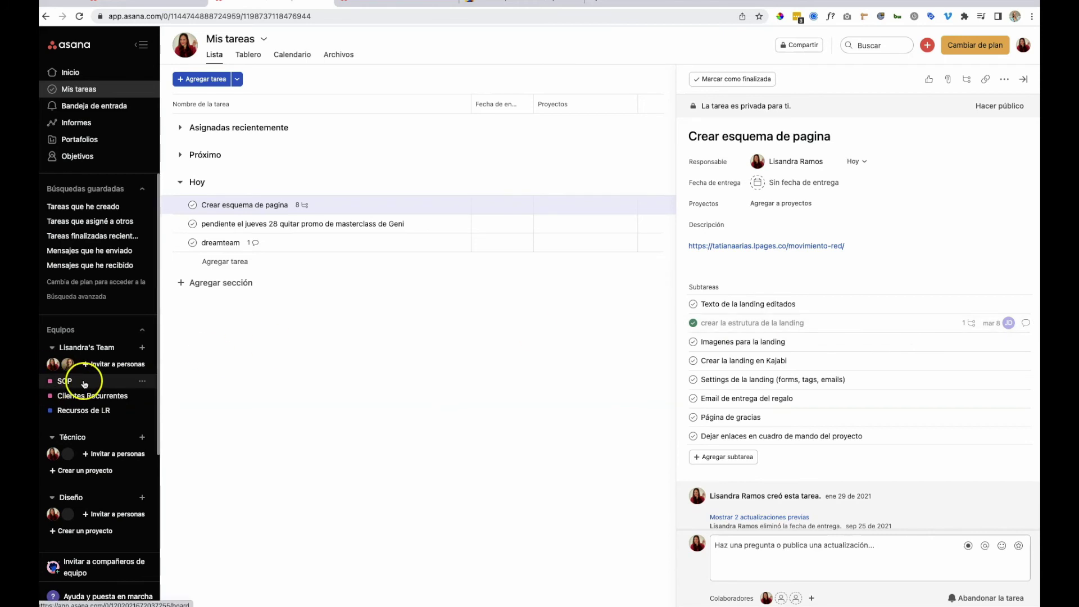
Review the details and activity history of "crear la estrutura de la landing", and close the task details.
left_click(79, 382)
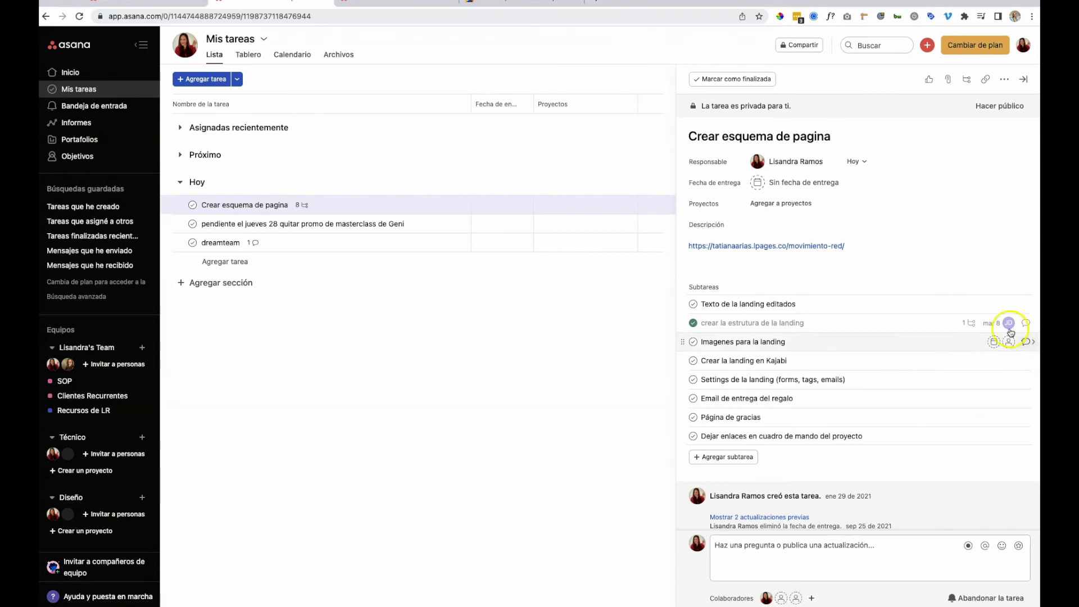
left_click(934, 327)
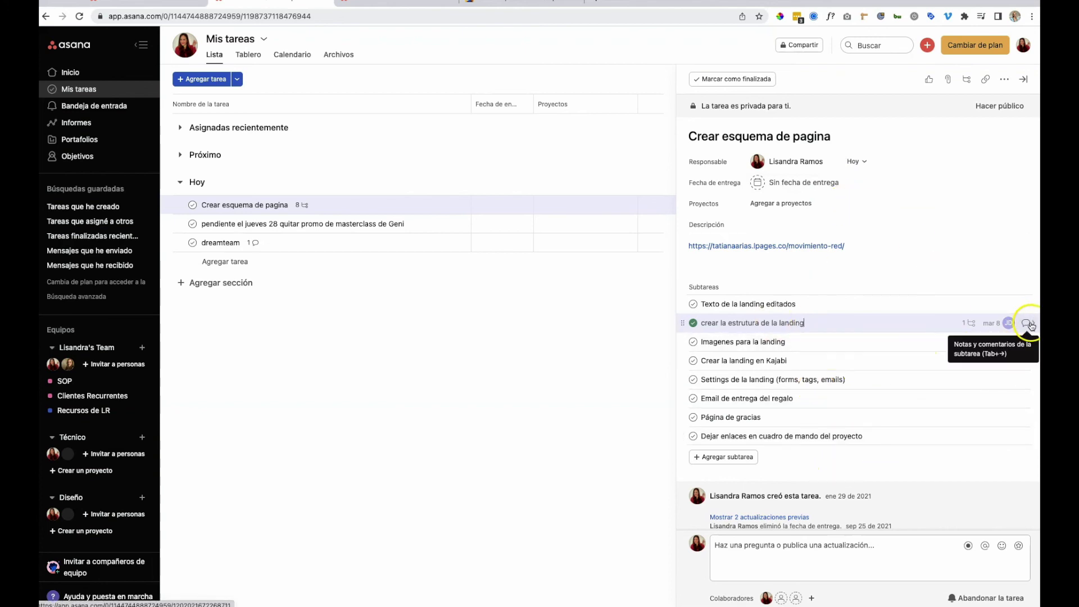
left_click(1027, 323)
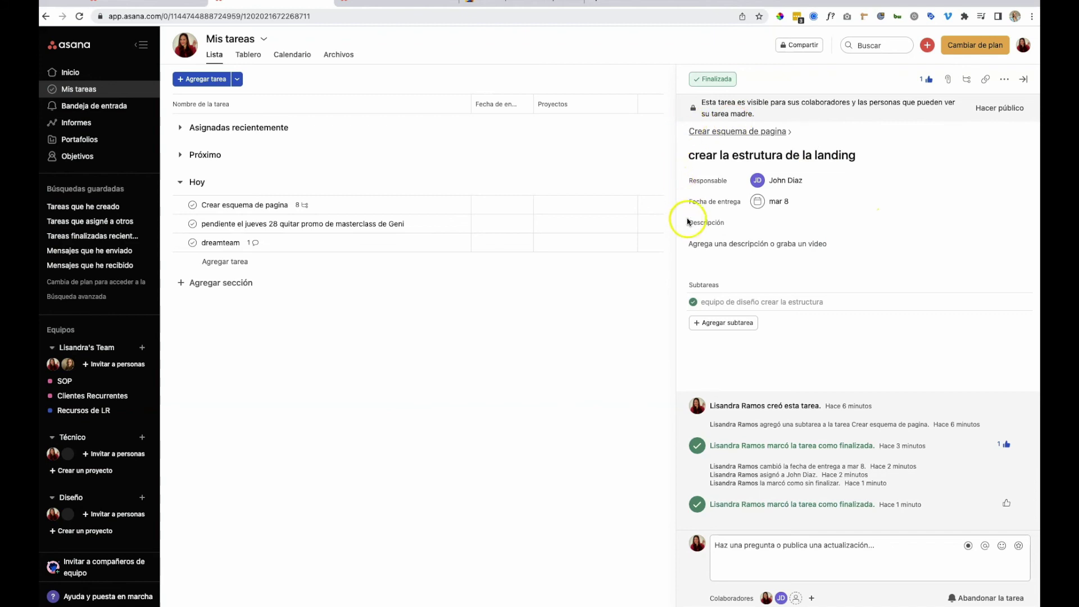
left_click(548, 333)
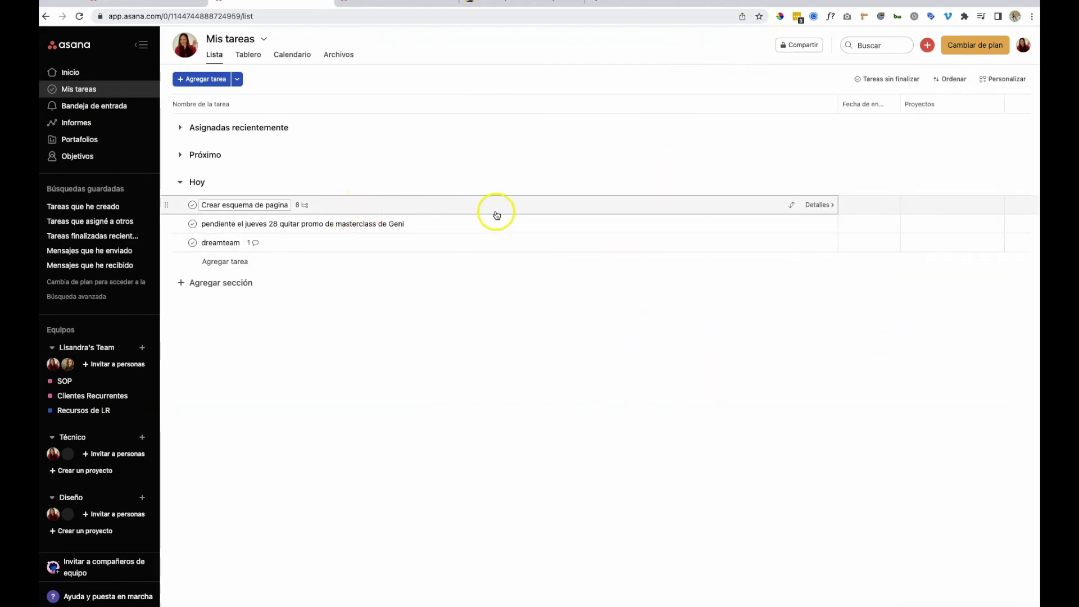
Set the due date of "Crear esquema de pagina" to March 30, 2022 in the task list.
left_click(337, 206)
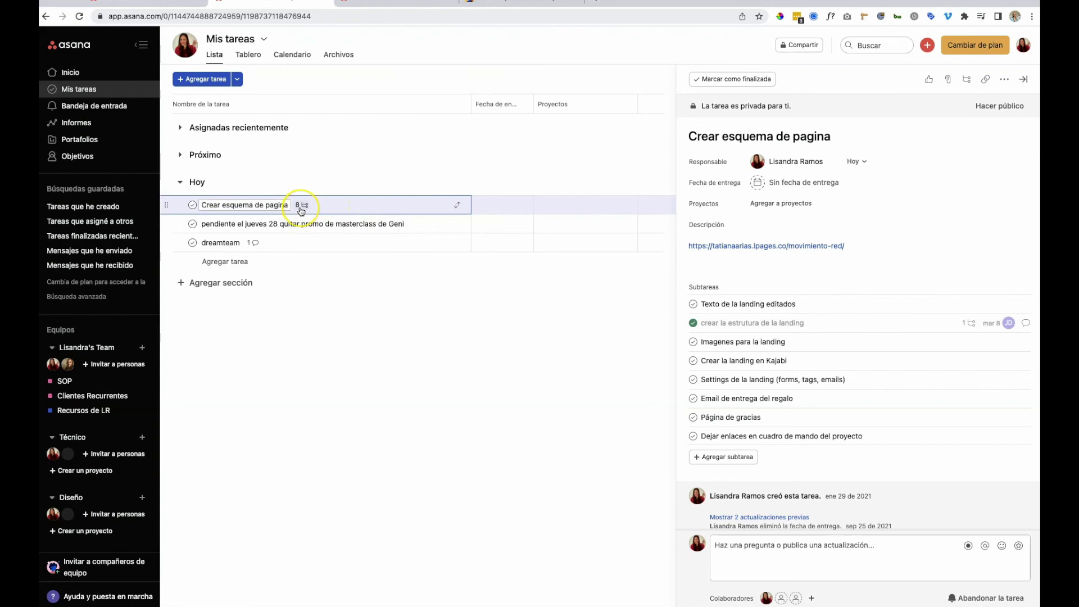
key("Escape")
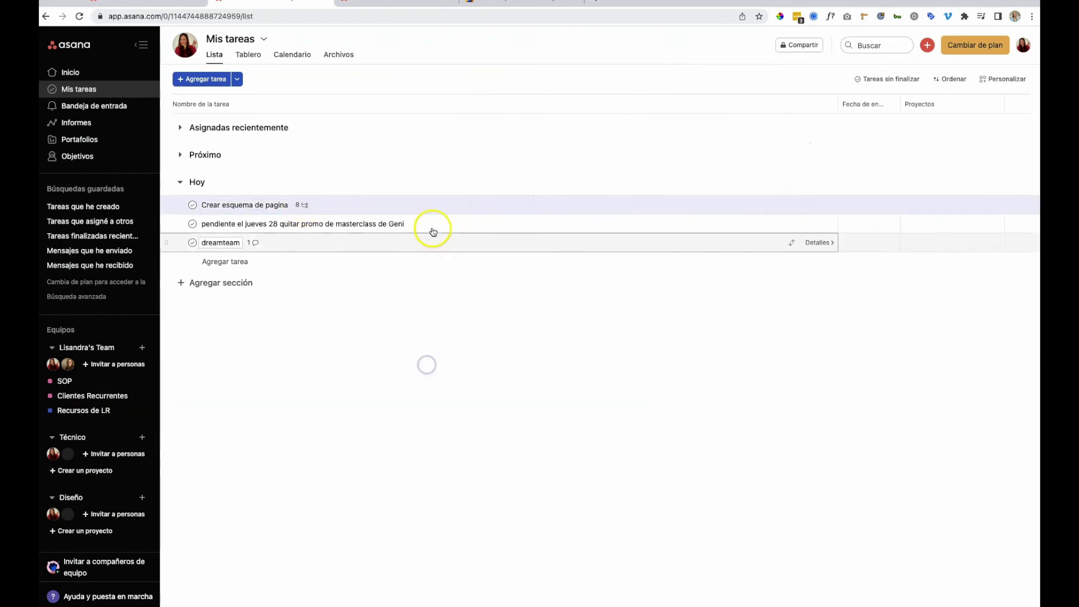
left_click(849, 206)
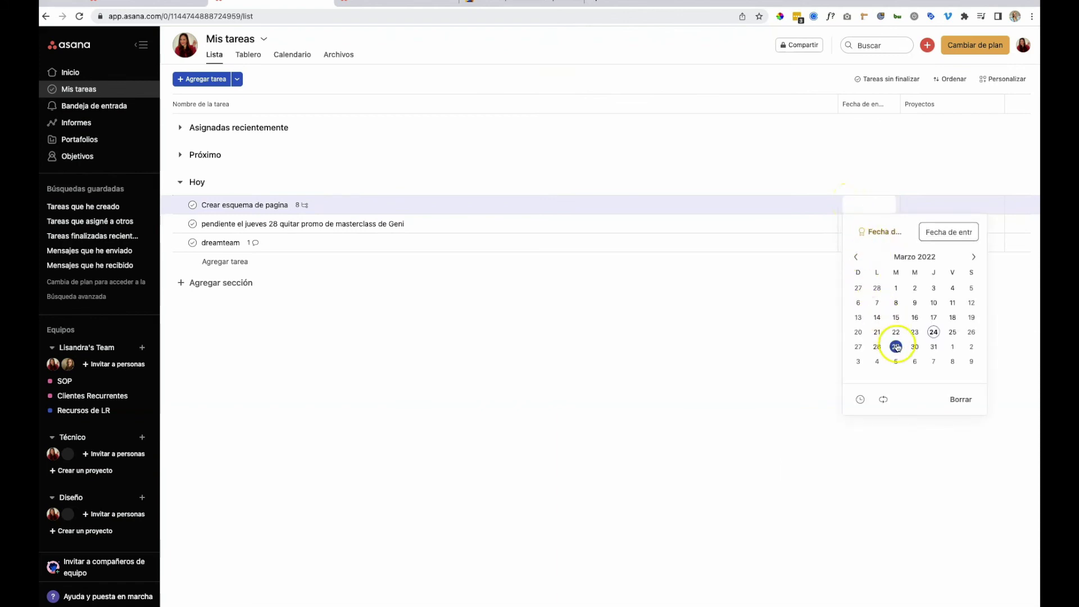
left_click(916, 347)
left_click(792, 302)
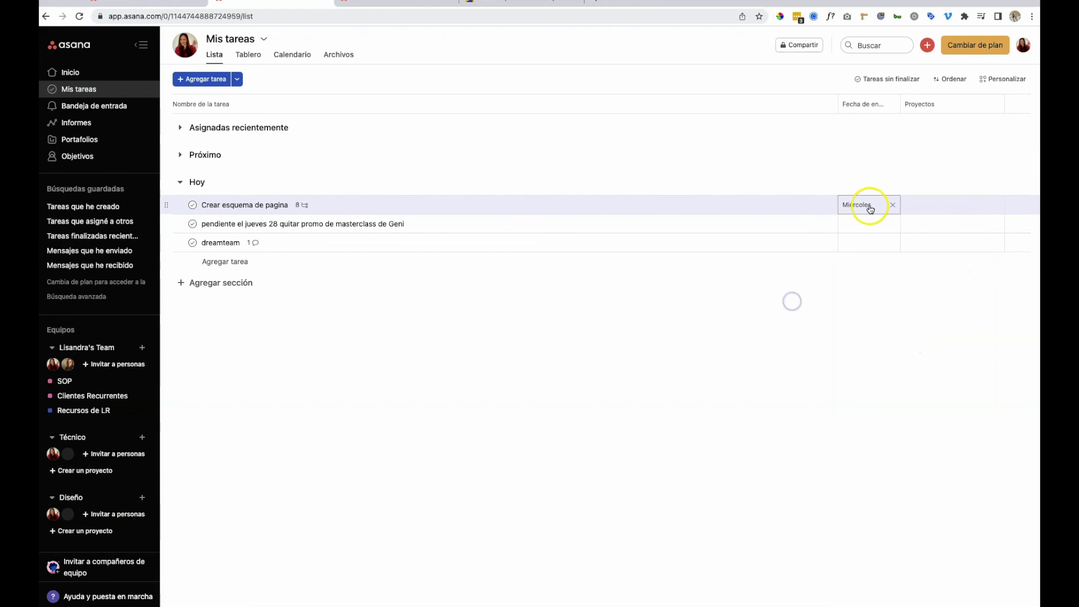
Add the task "Crear esquema de pagina" to the SOP project from its details, and close the task details.
left_click(927, 208)
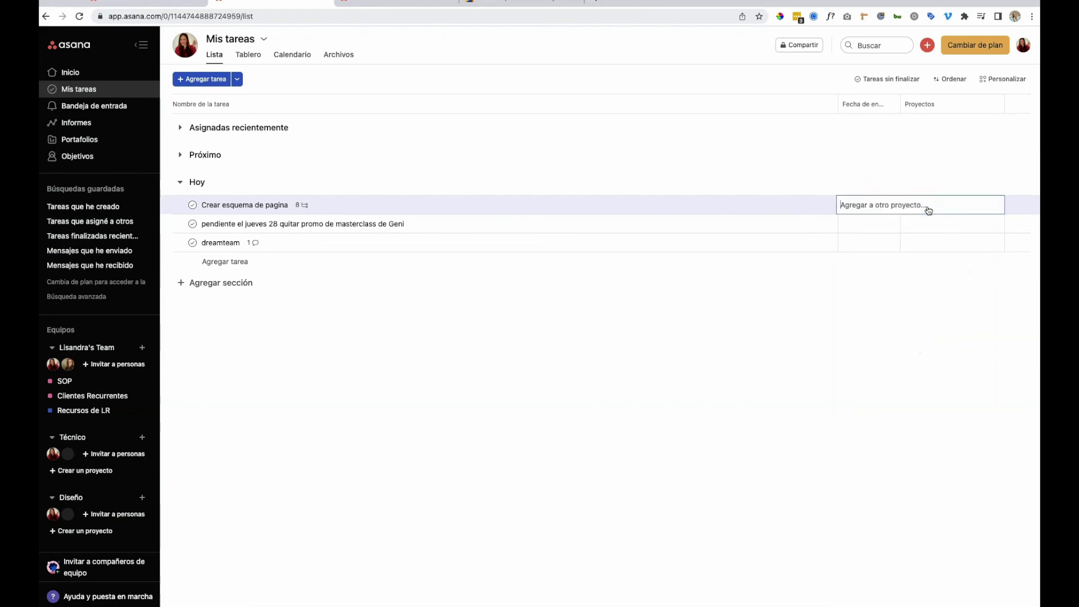
left_click(885, 169)
left_click(813, 205)
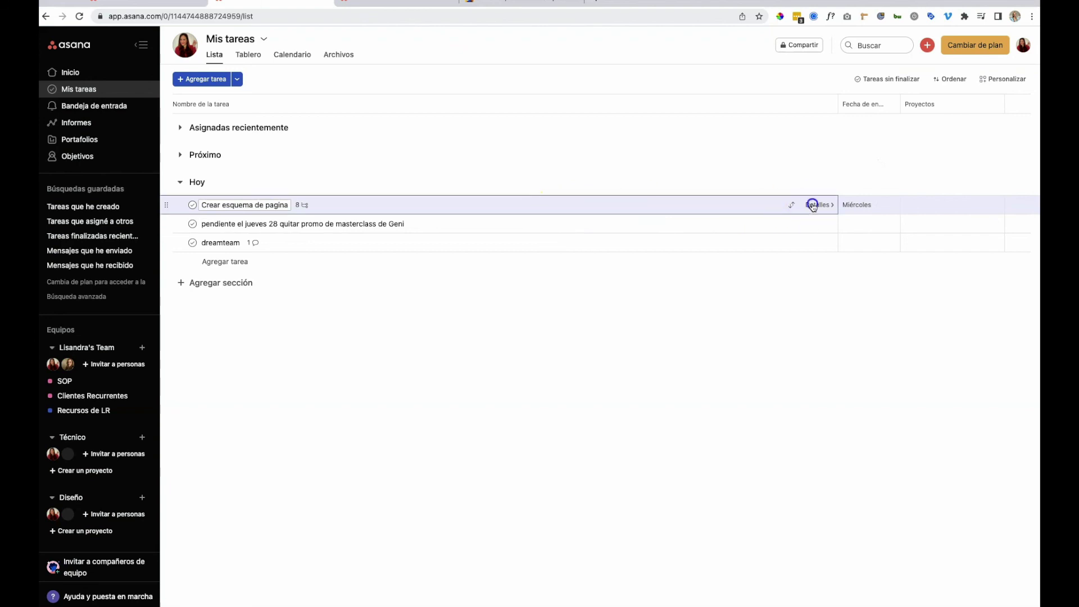
left_click(843, 248)
left_click(780, 203)
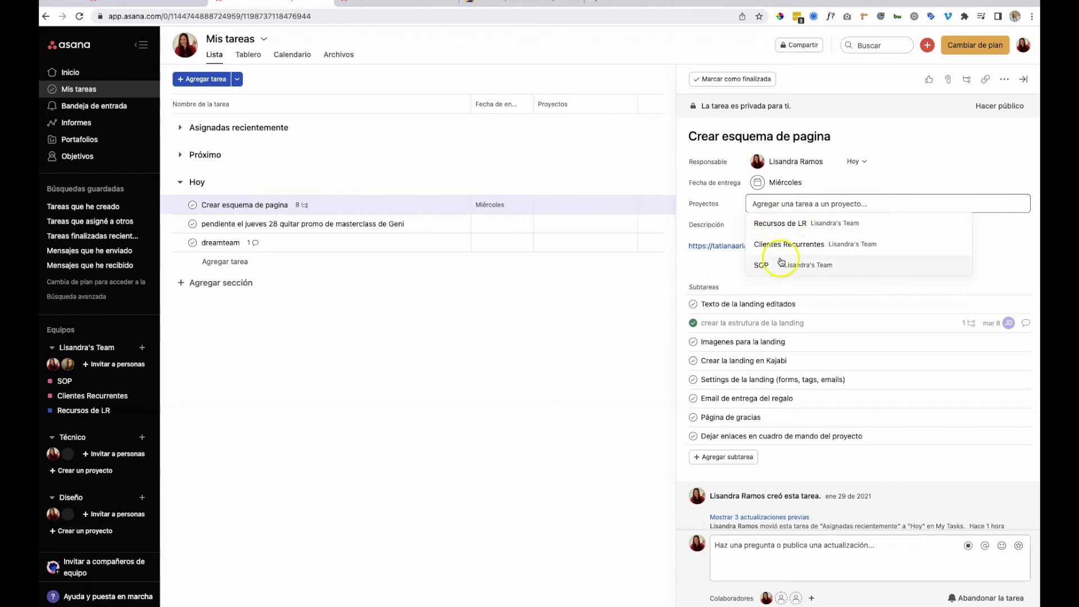
left_click(764, 265)
left_click(592, 210)
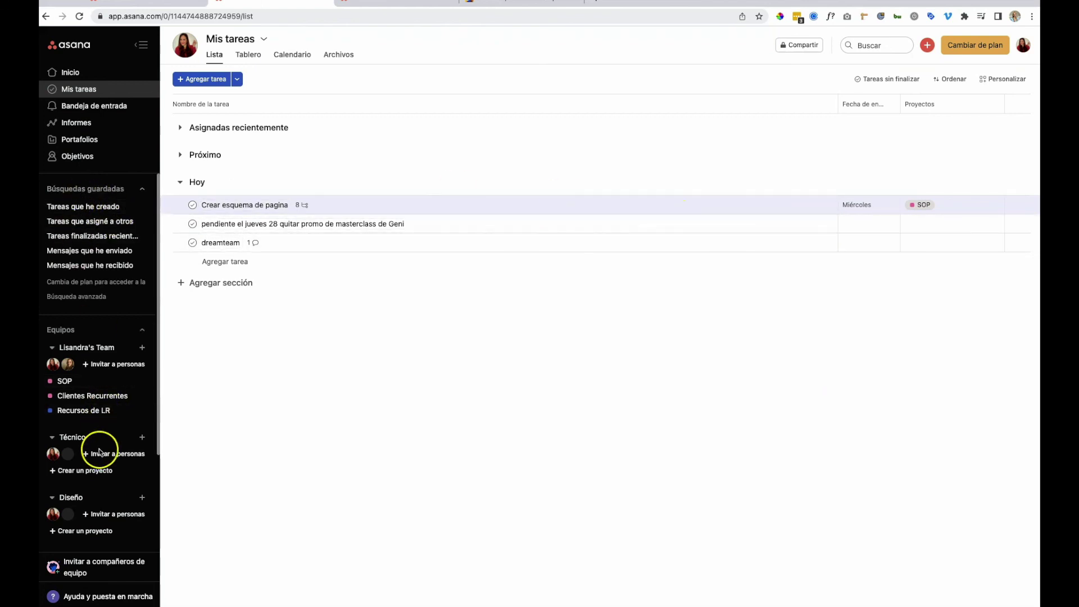
Look through the teams and their projects, and view Mis tareas as a board before returning to the list view.
scroll(100, 453, "down", 5)
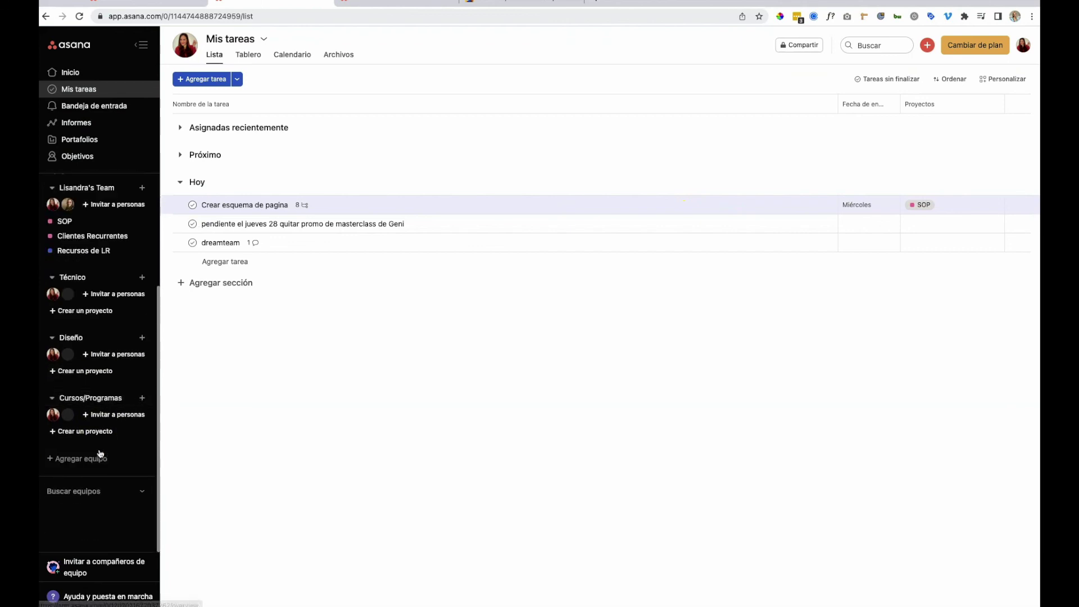
scroll(100, 453, "up", 5)
left_click(213, 224)
left_click(318, 161)
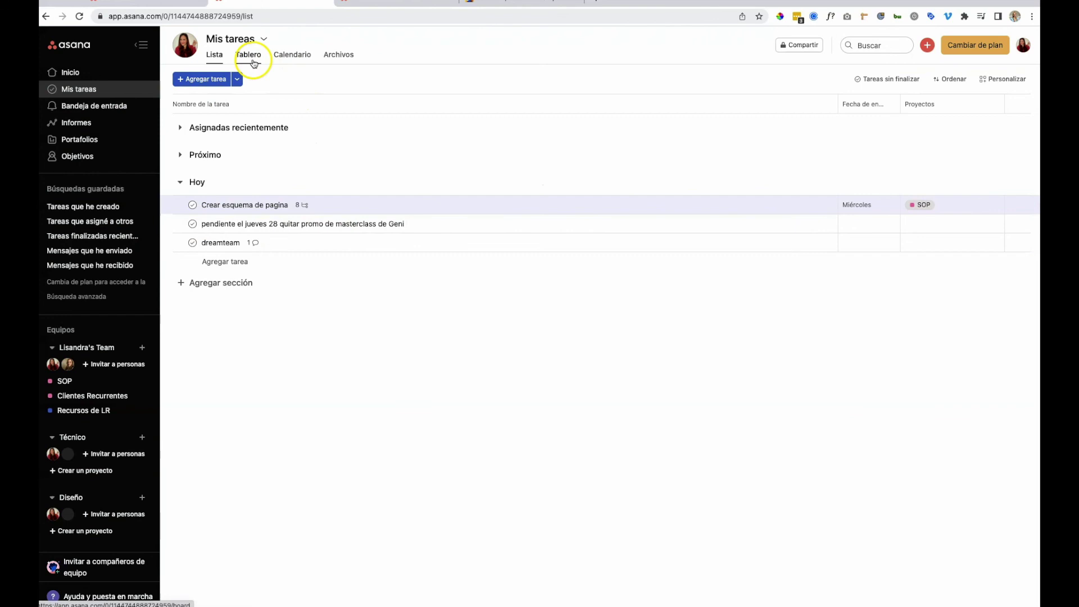
left_click(249, 56)
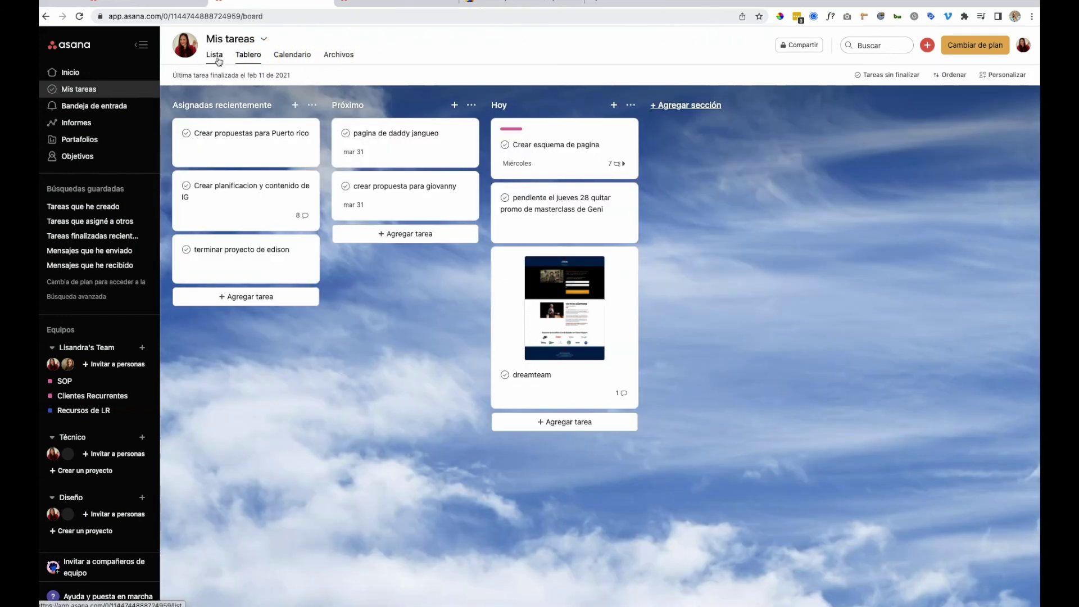
left_click(219, 59)
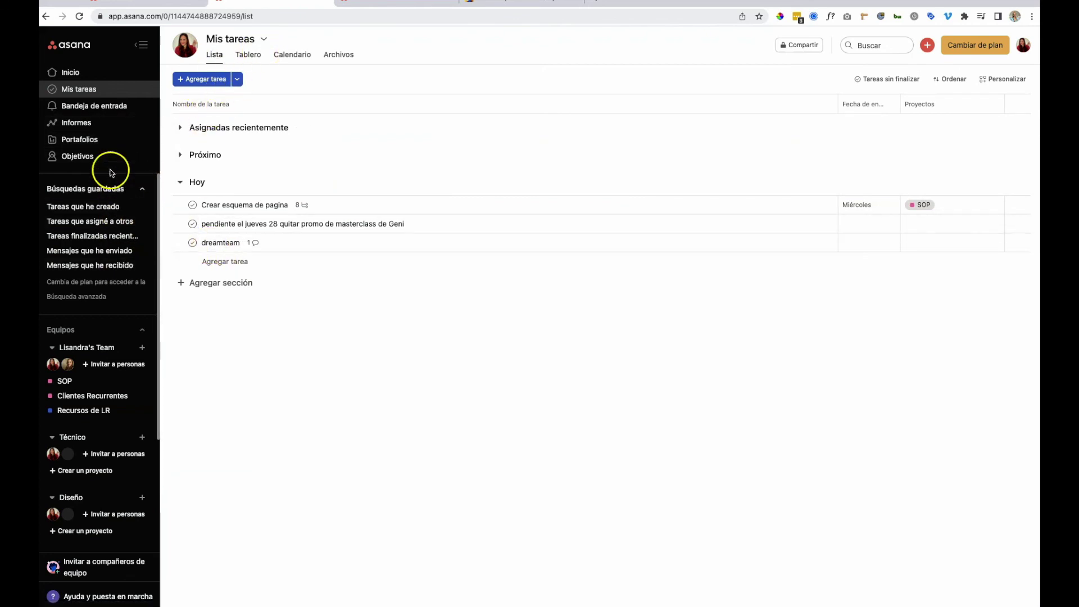
Check the activity in Bandeja de entrada and return to the Mis tareas list.
left_click(122, 105)
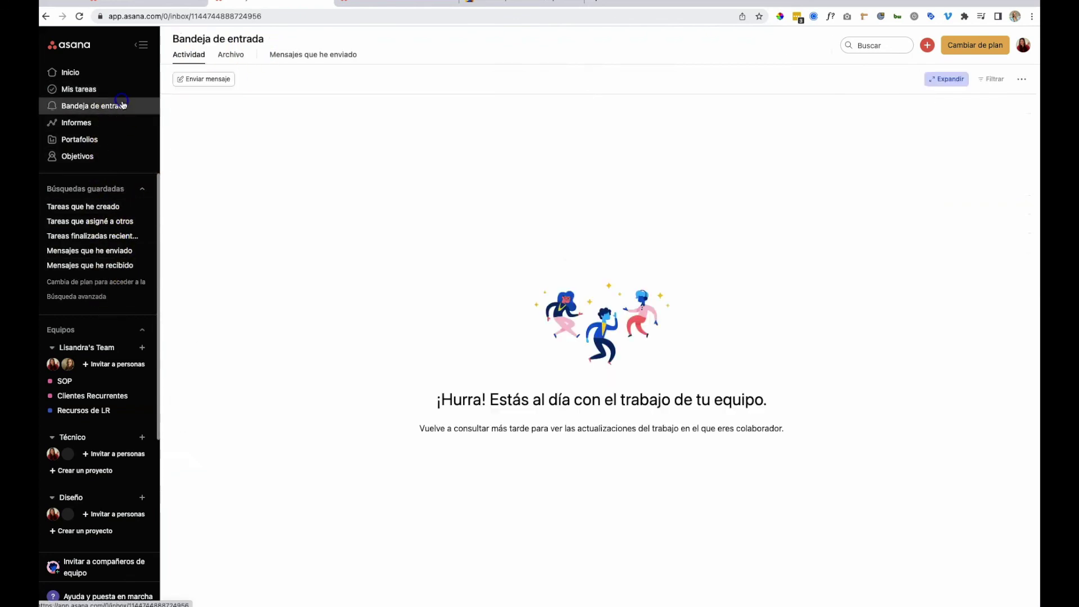
left_click(120, 107)
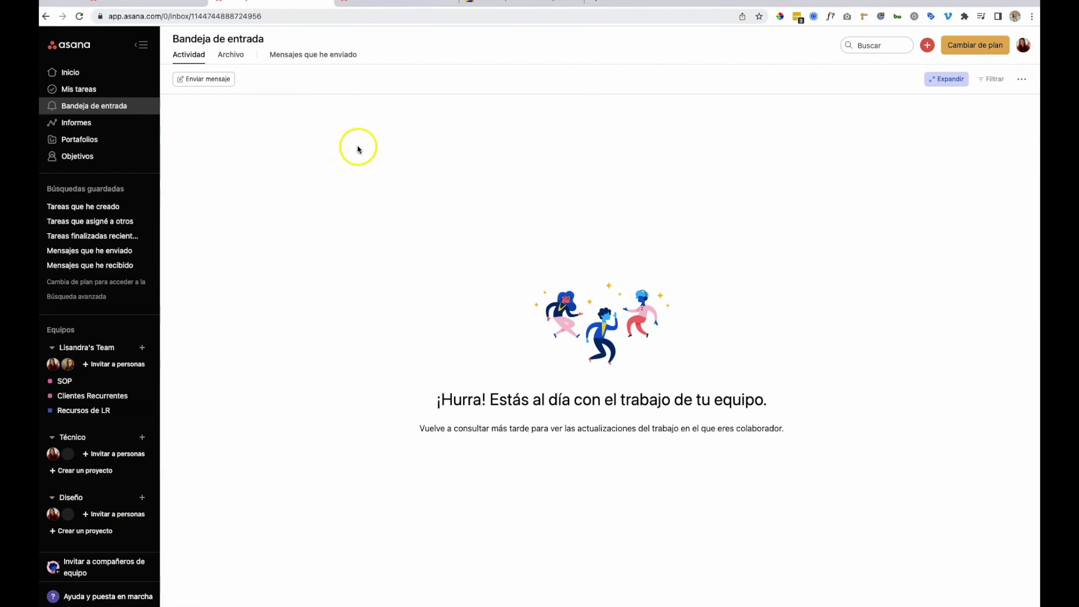
left_click(113, 90)
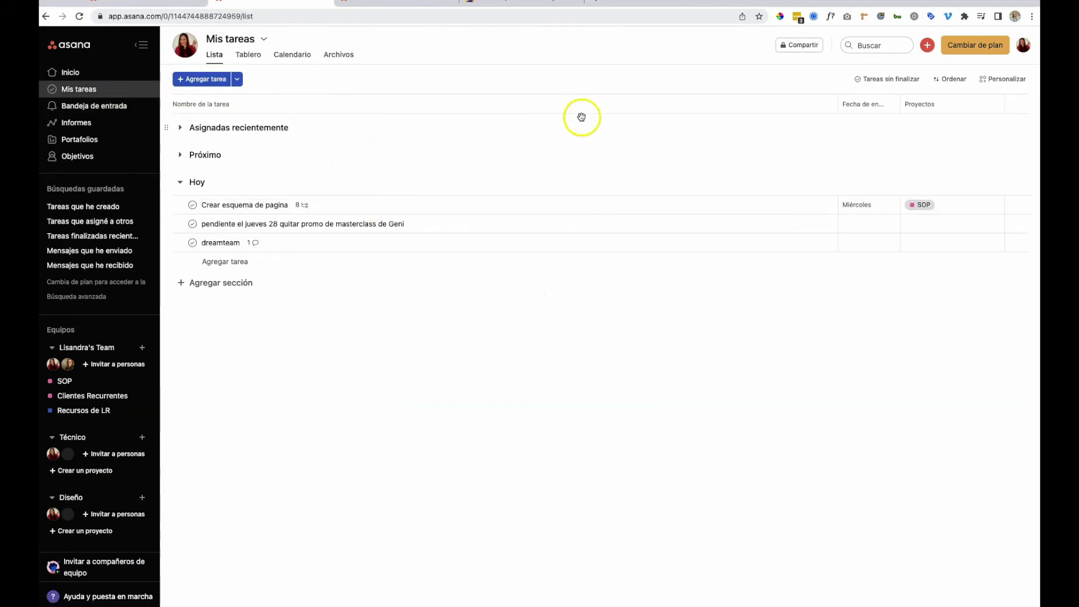